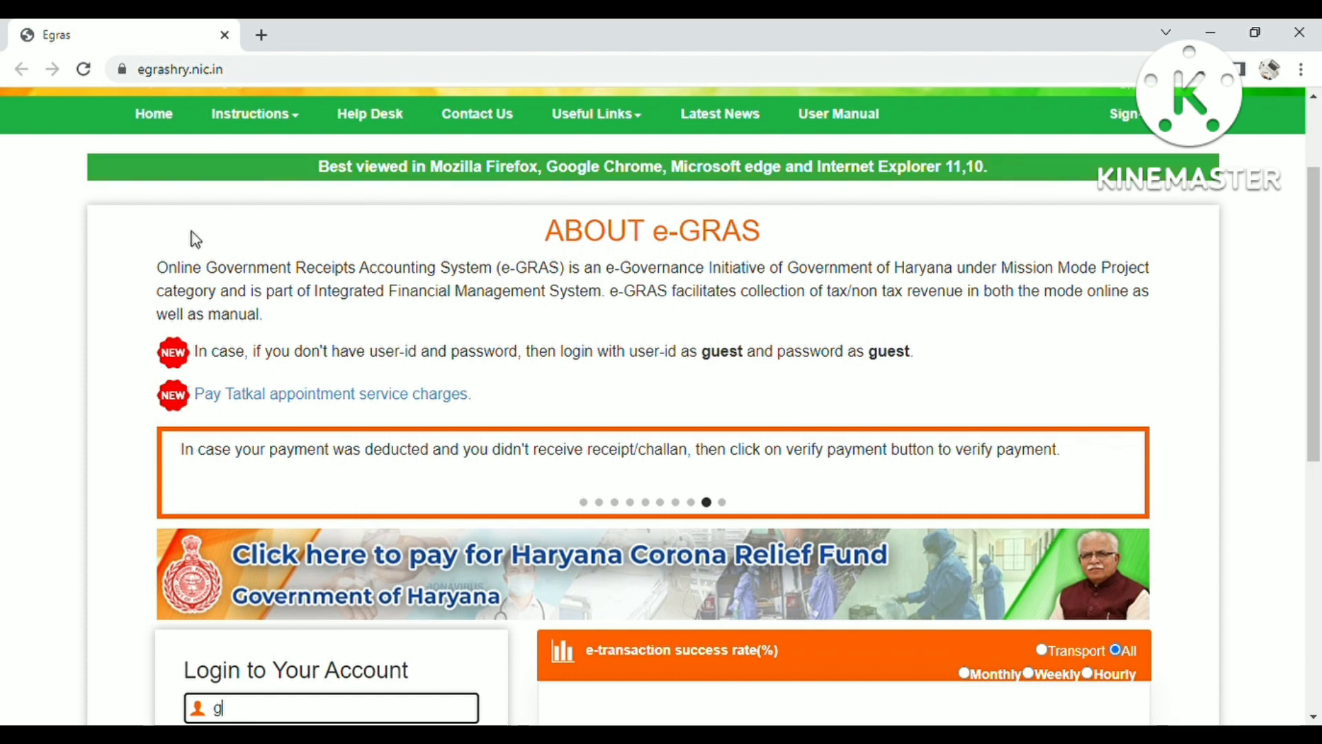
- Log in to e-GRAS with the account e-mail and password, answering the login equation with 3
scroll(194, 234, up, 2)
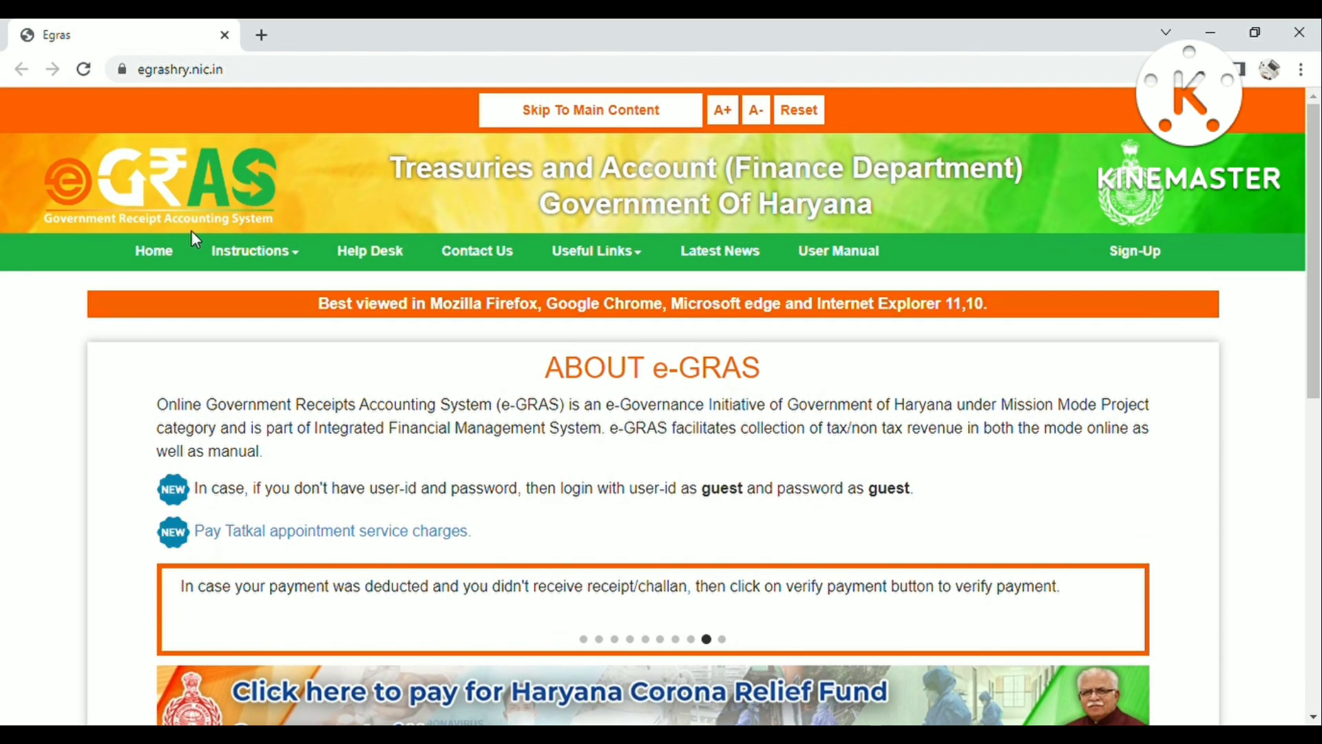
scroll(193, 234, down, 1)
text(g)
scroll(196, 240, down, 3)
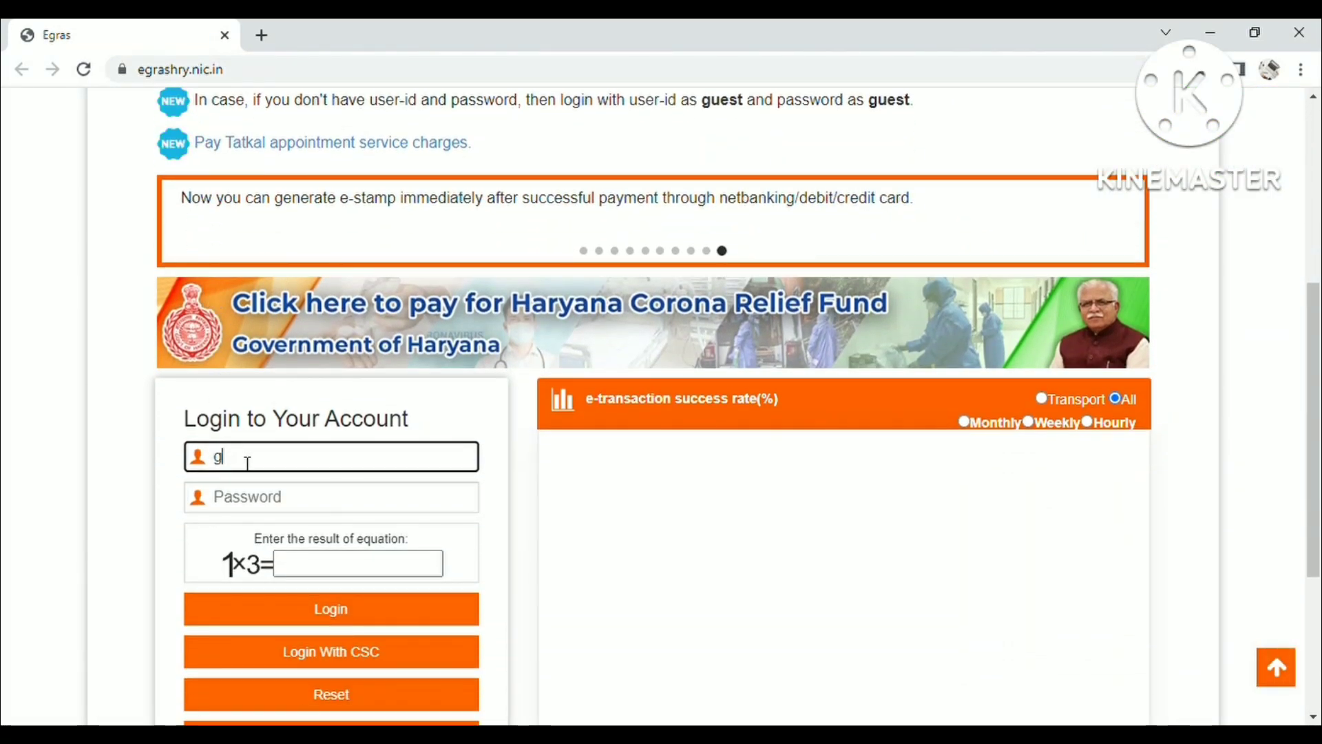
key(BackSpace)
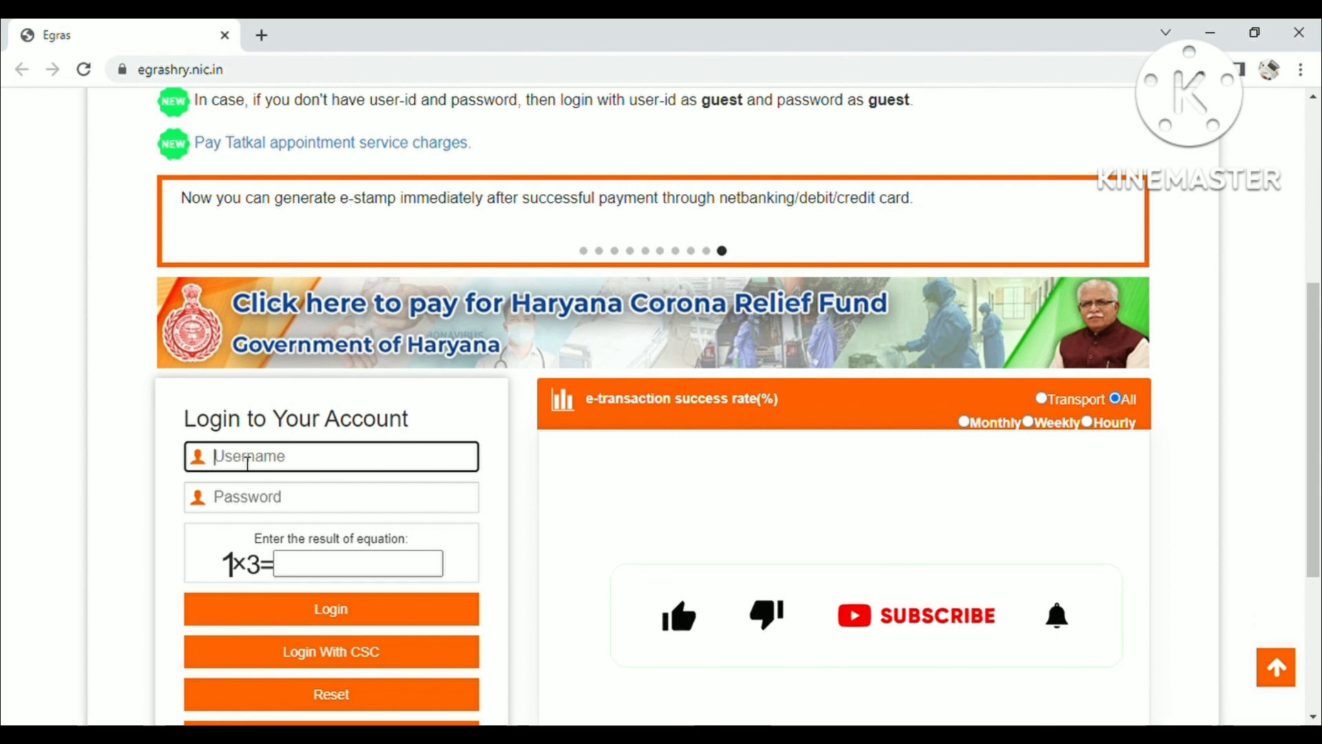
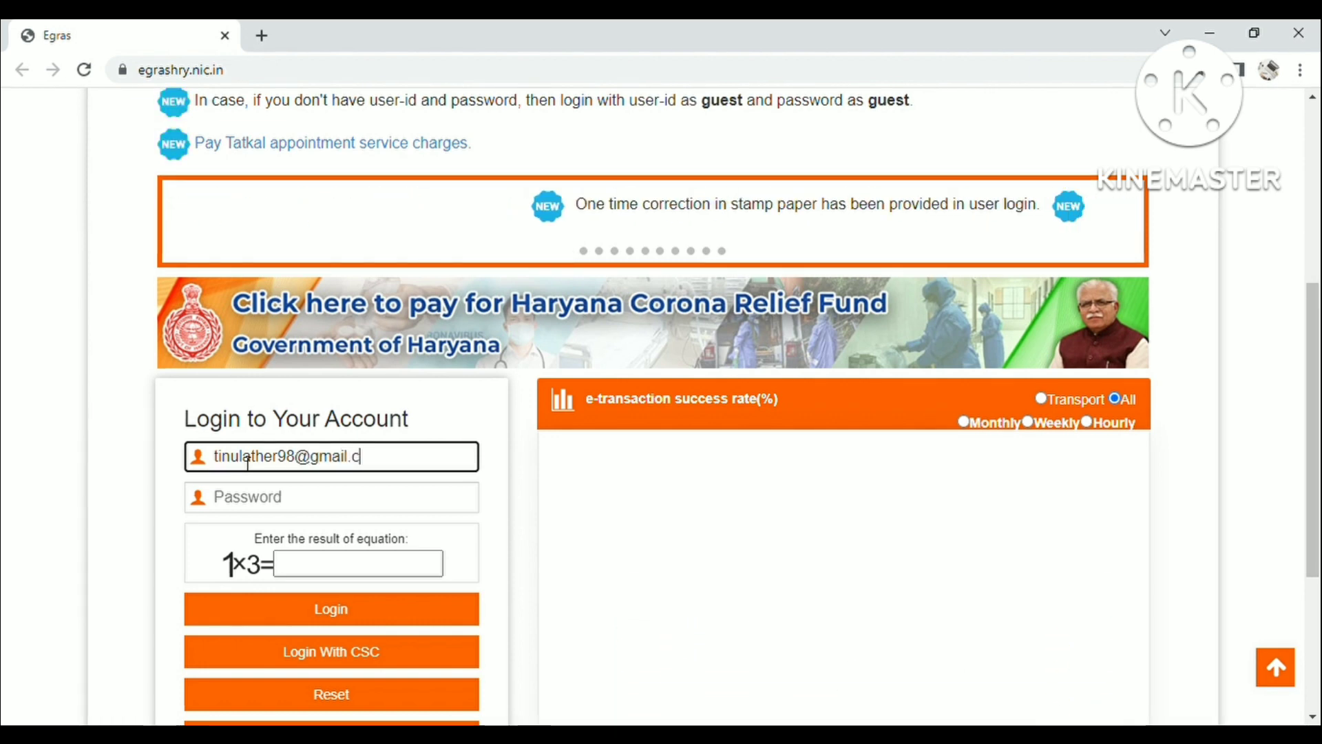
click(264, 511)
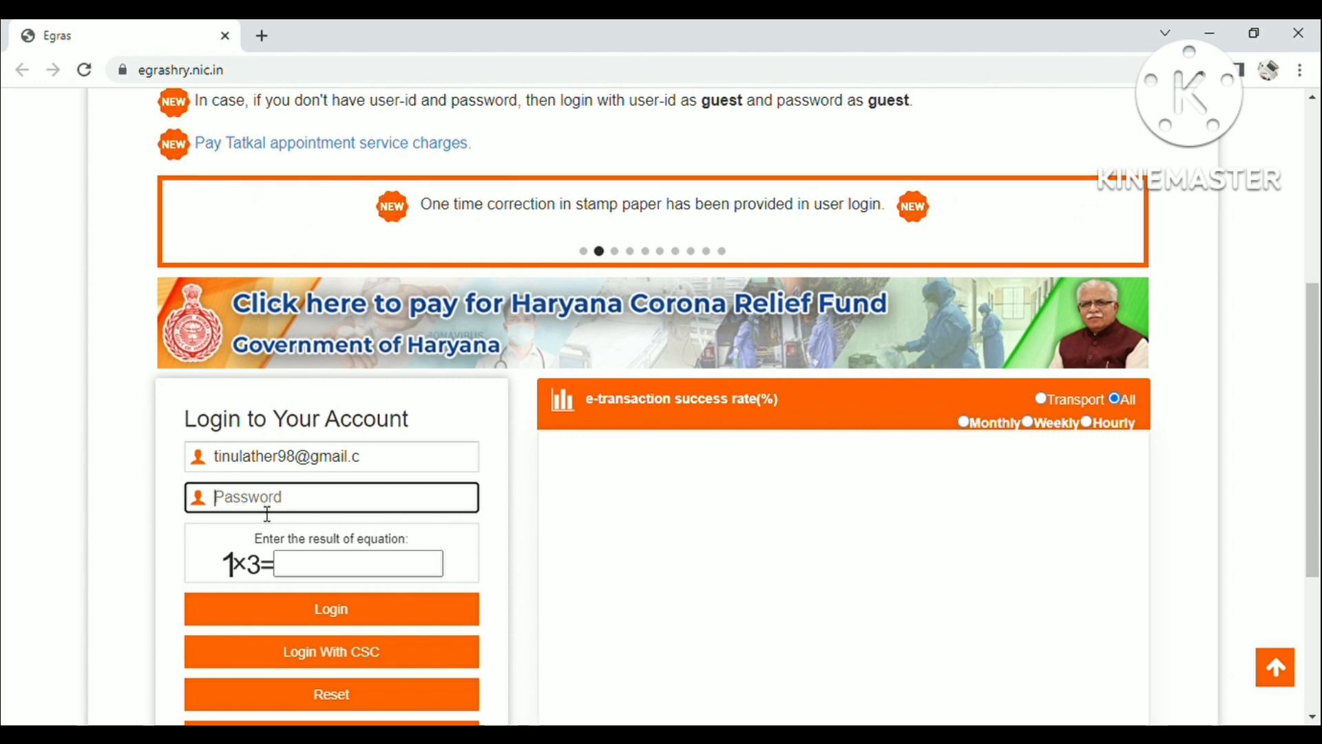
text(••••••)
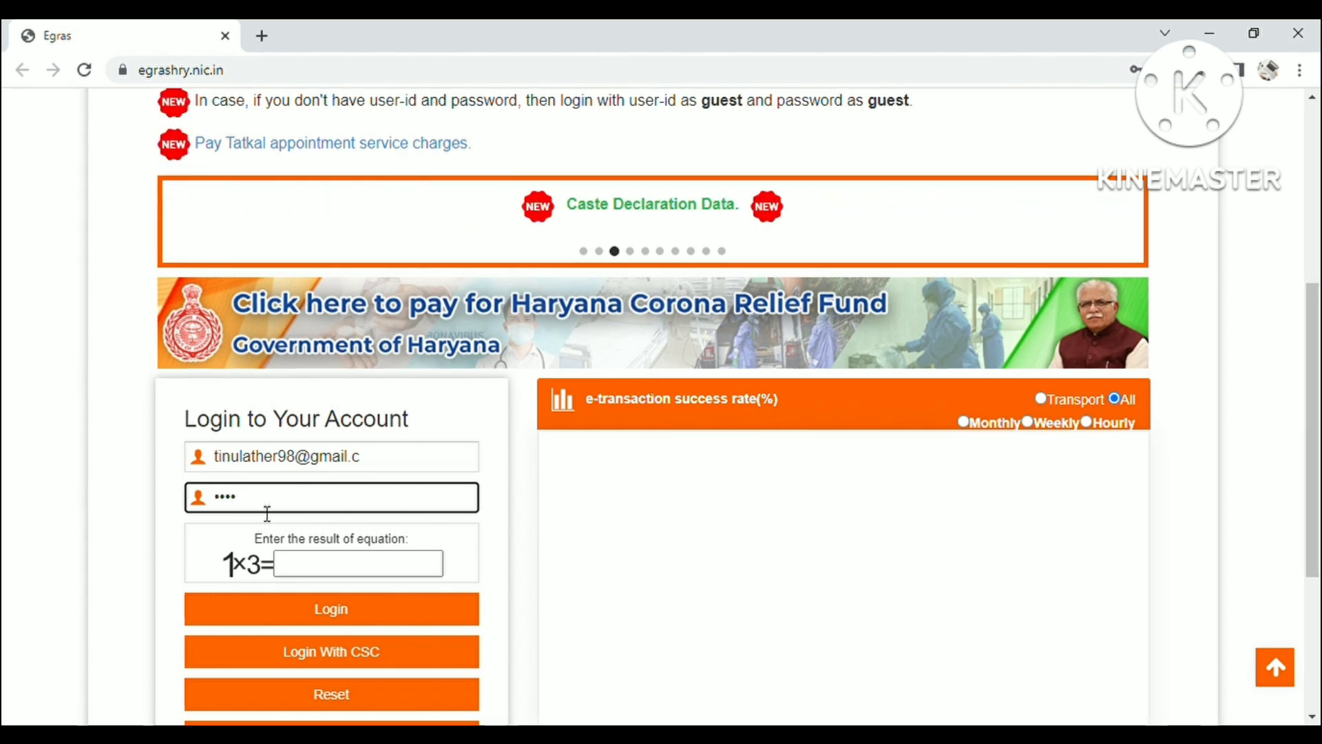
text(••••)
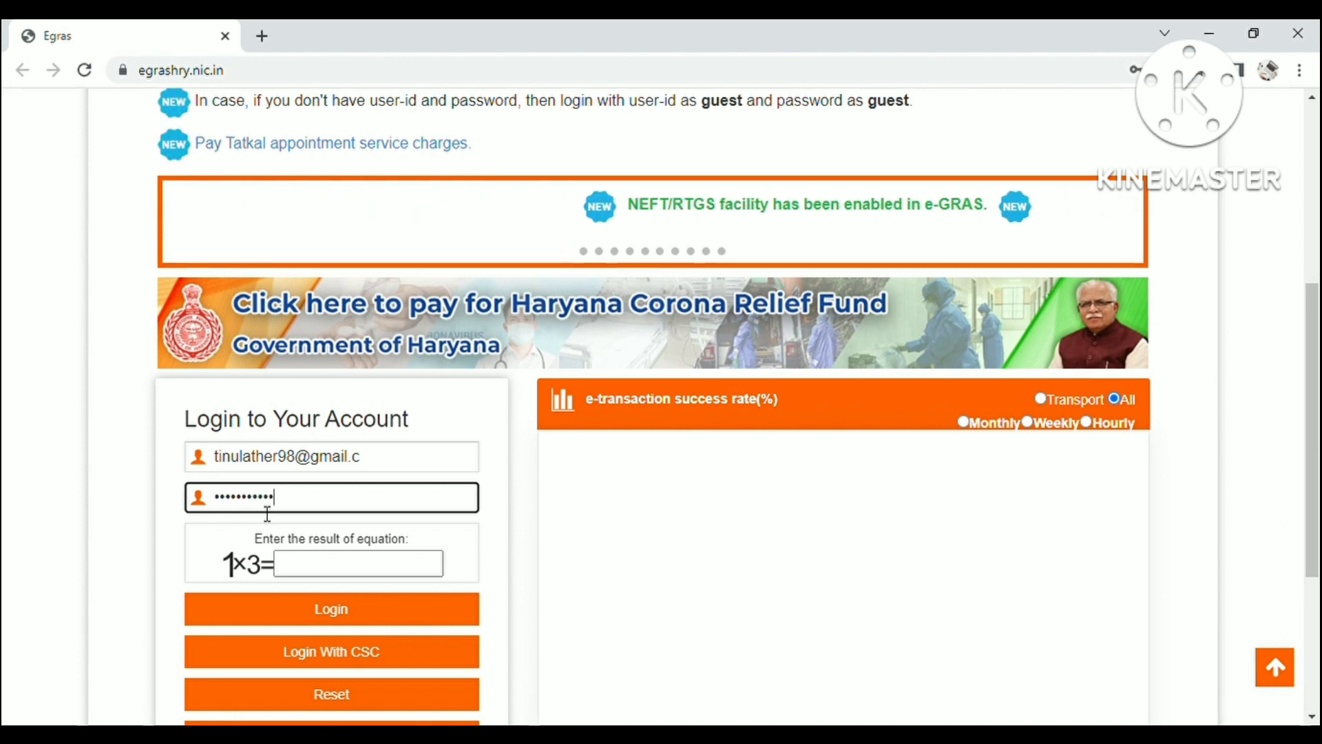
text(••)
click(320, 565)
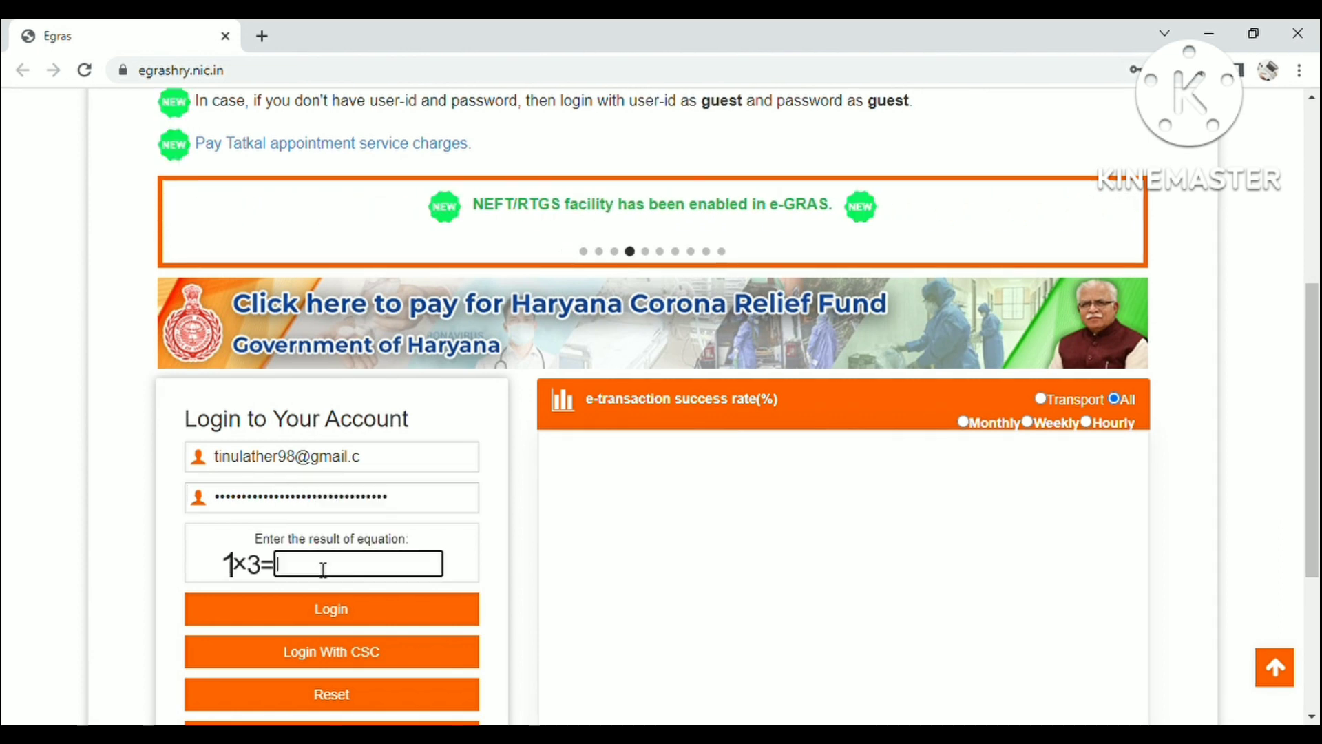
text(3)
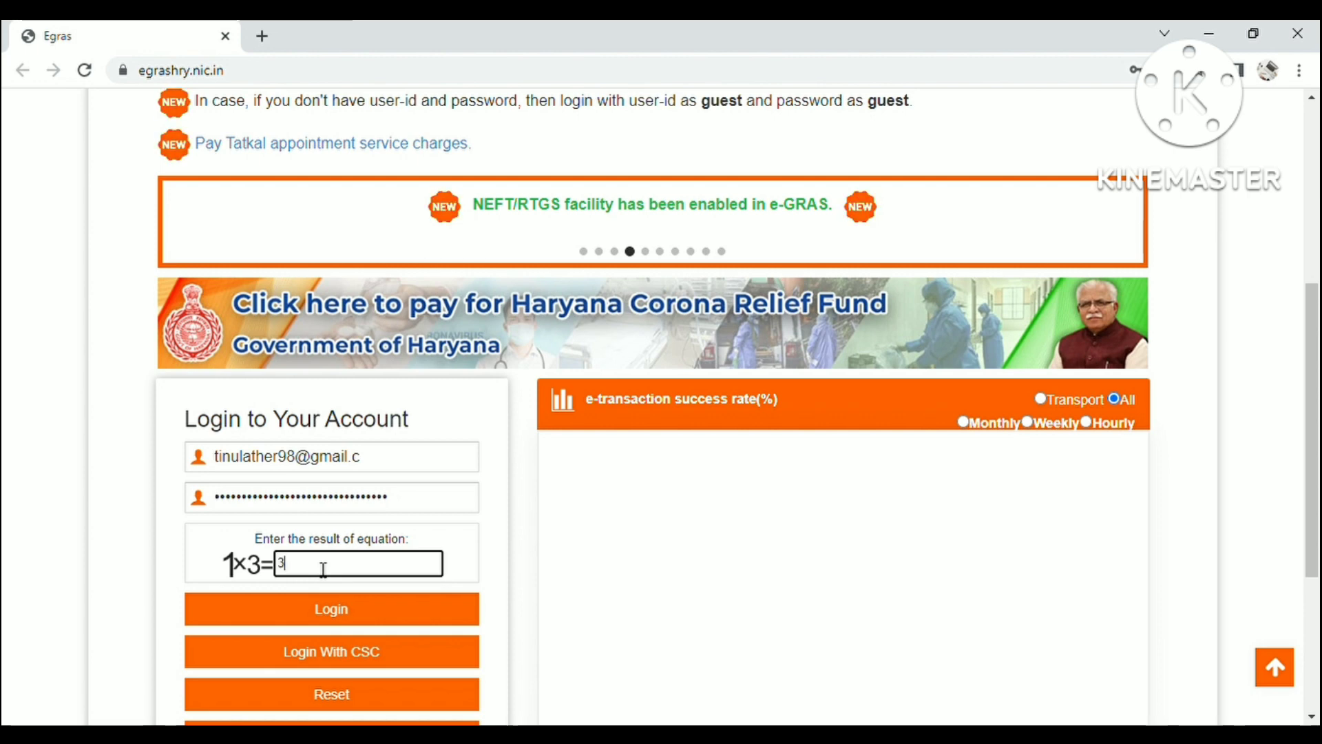
click(330, 611)
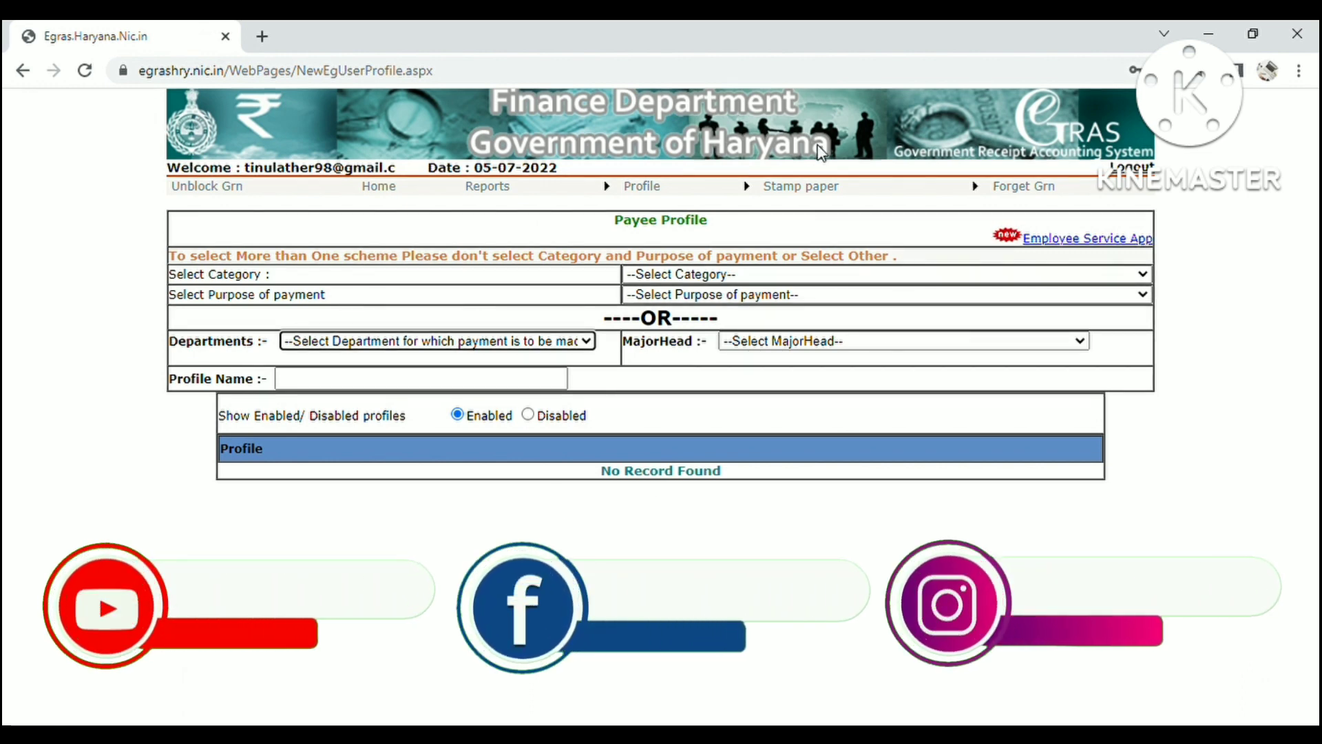
- Set the profile category to Non Judicial Stamps with Stamp Paper purpose and Revenue-FCR department
mouse_move(807, 188)
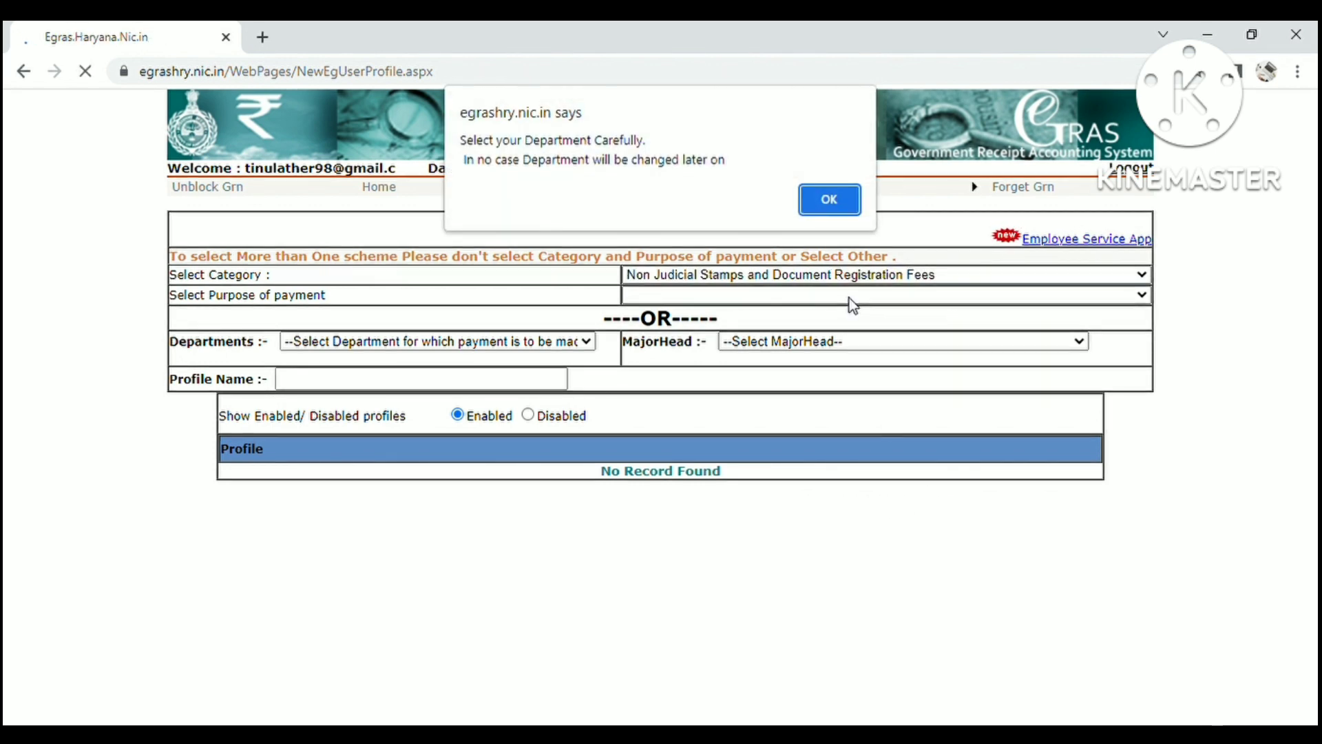
click(828, 206)
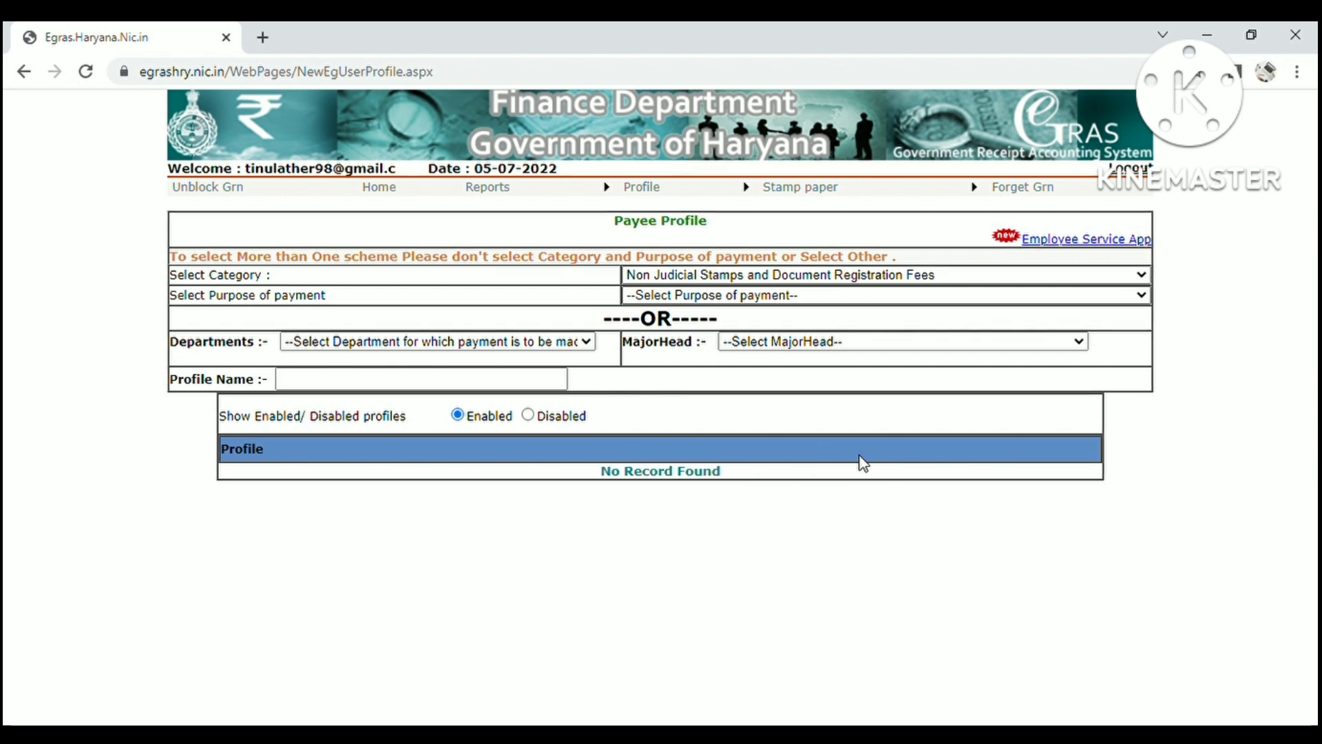
click(989, 459)
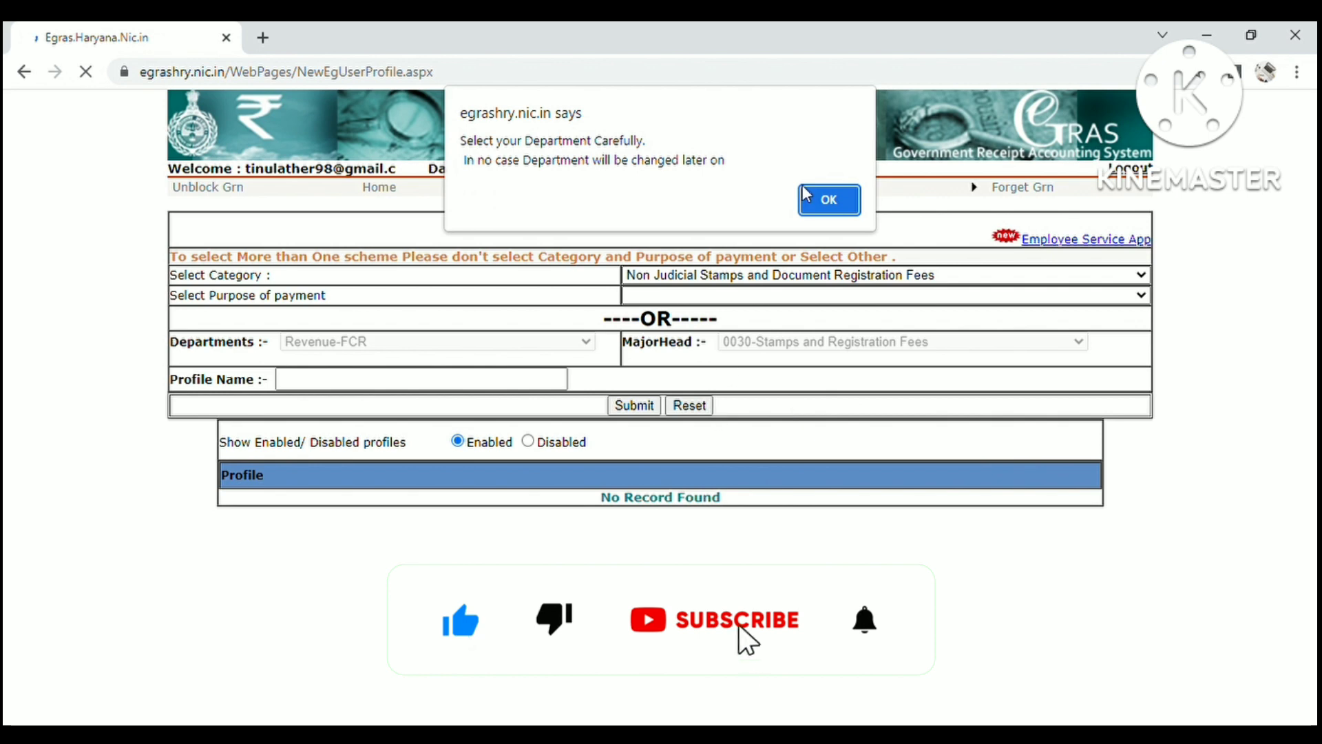
click(826, 197)
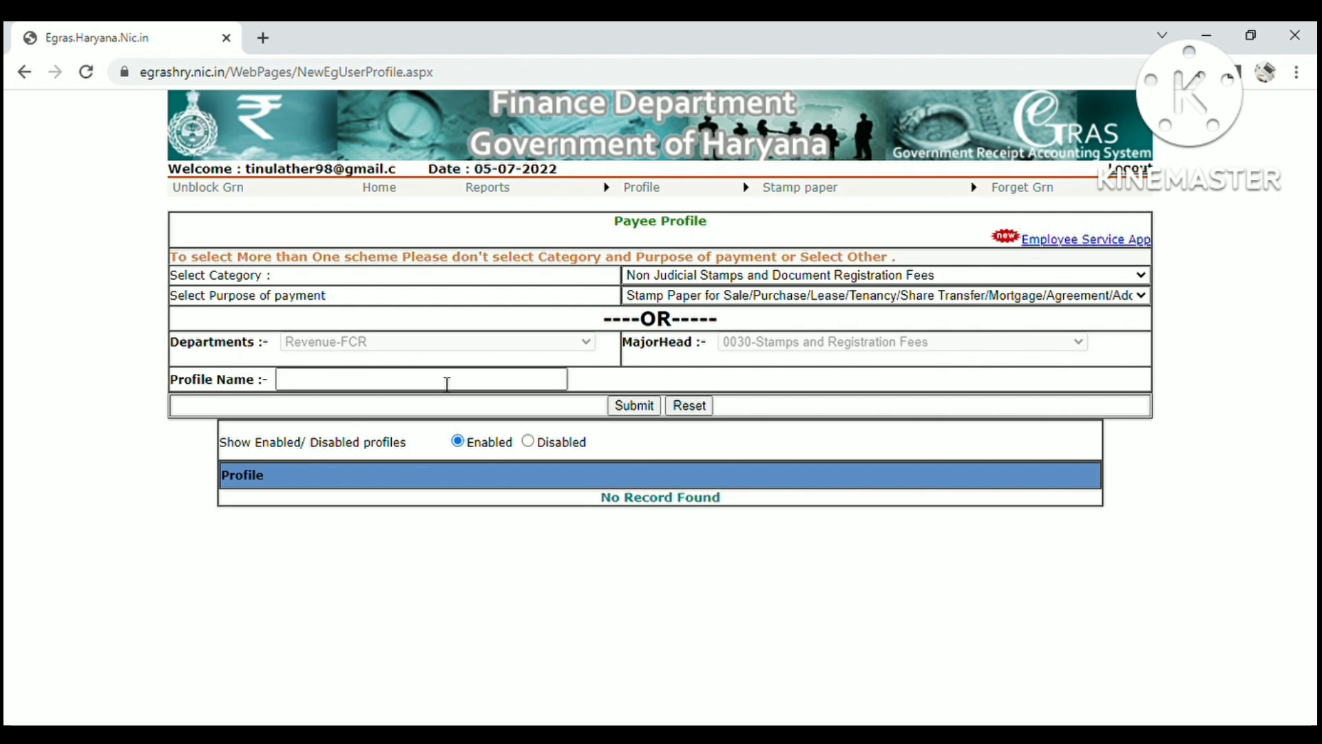
- Save the payee profile under the unique name 'stamp PAPAER' after the first name was taken
click(434, 388)
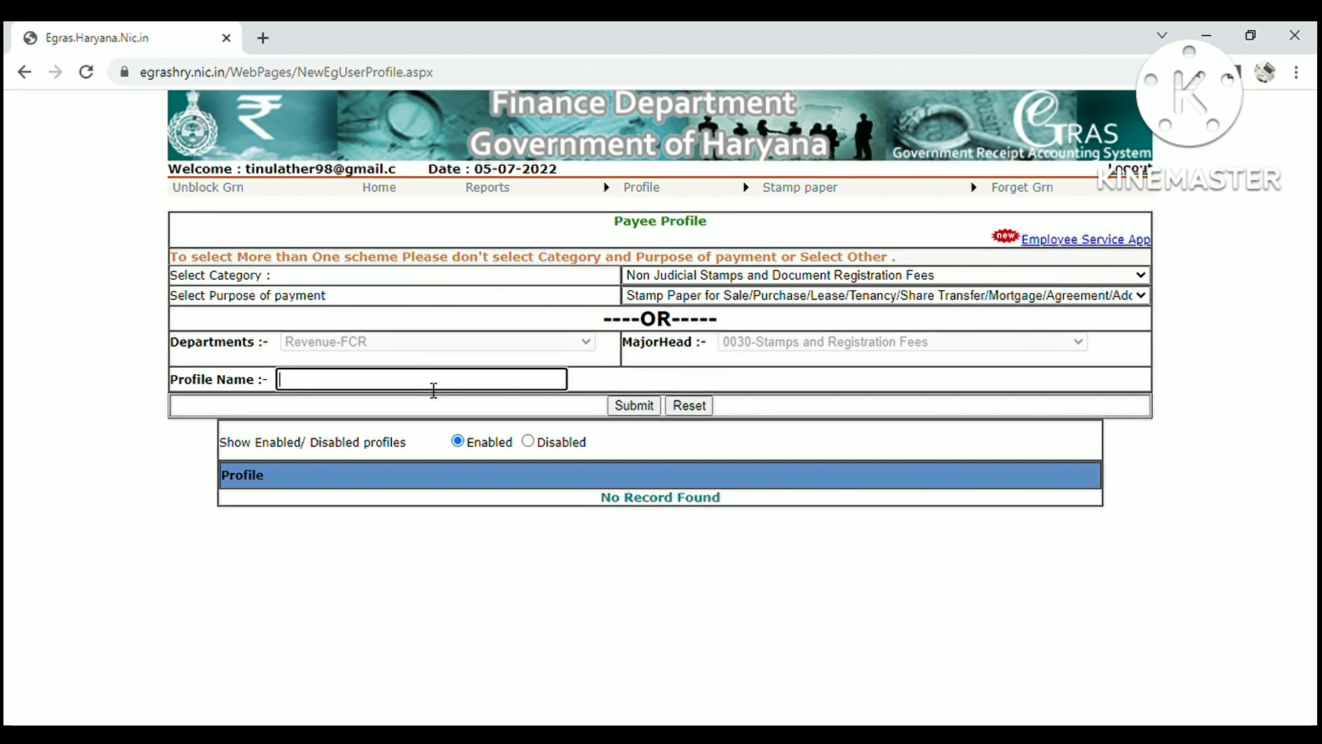
click(430, 435)
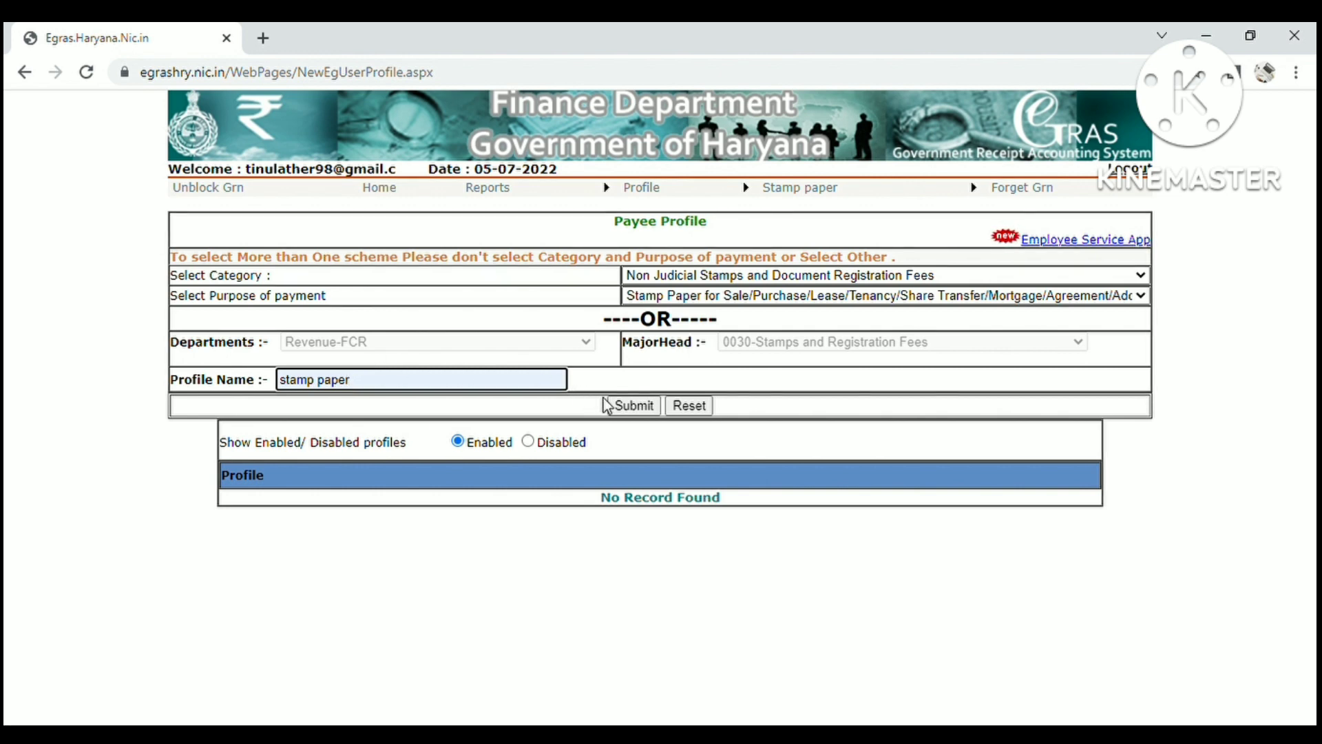
click(623, 411)
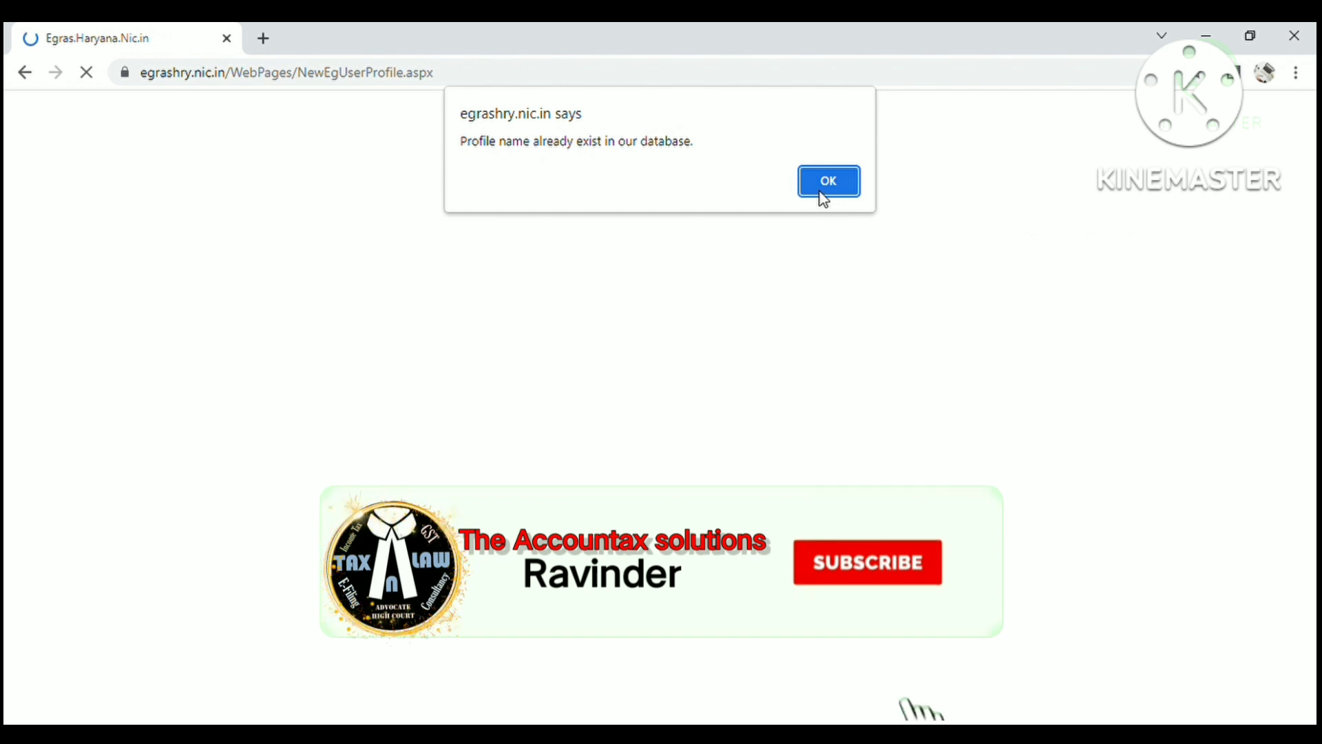
click(824, 197)
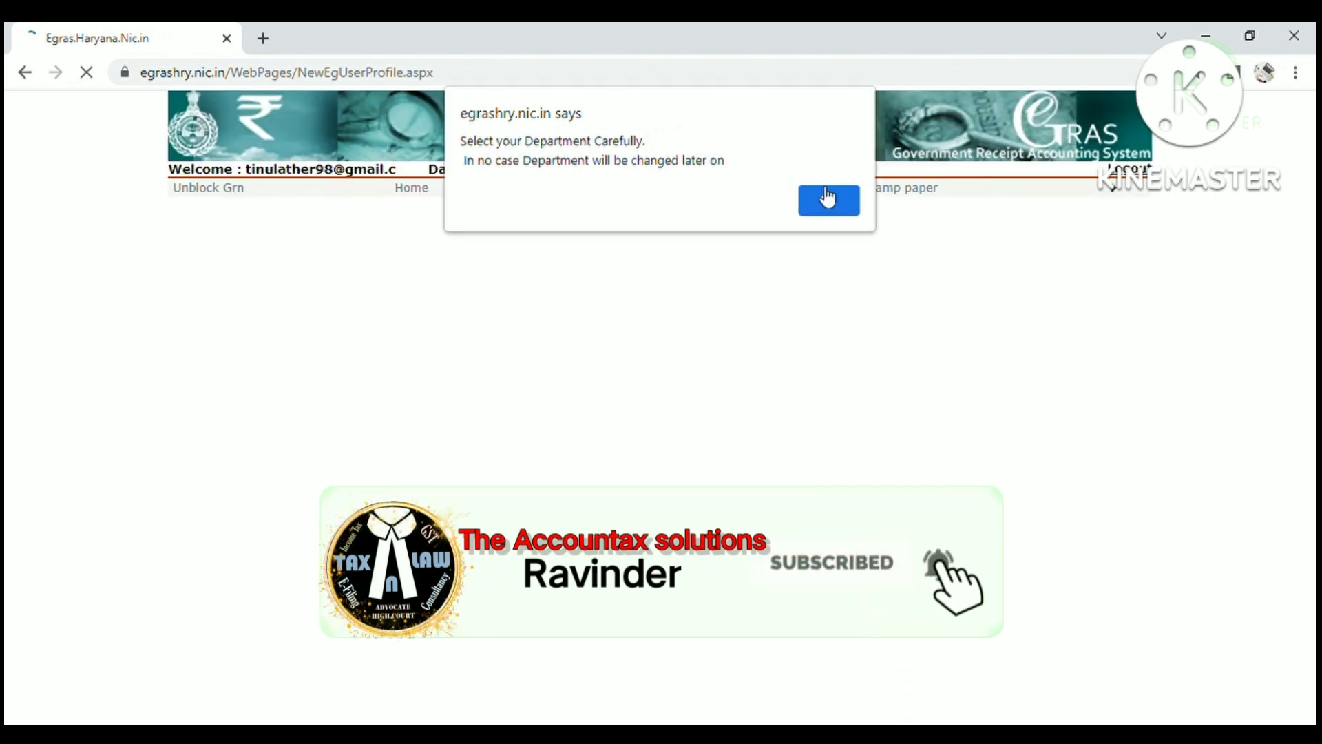
click(827, 199)
mouse_move(827, 197)
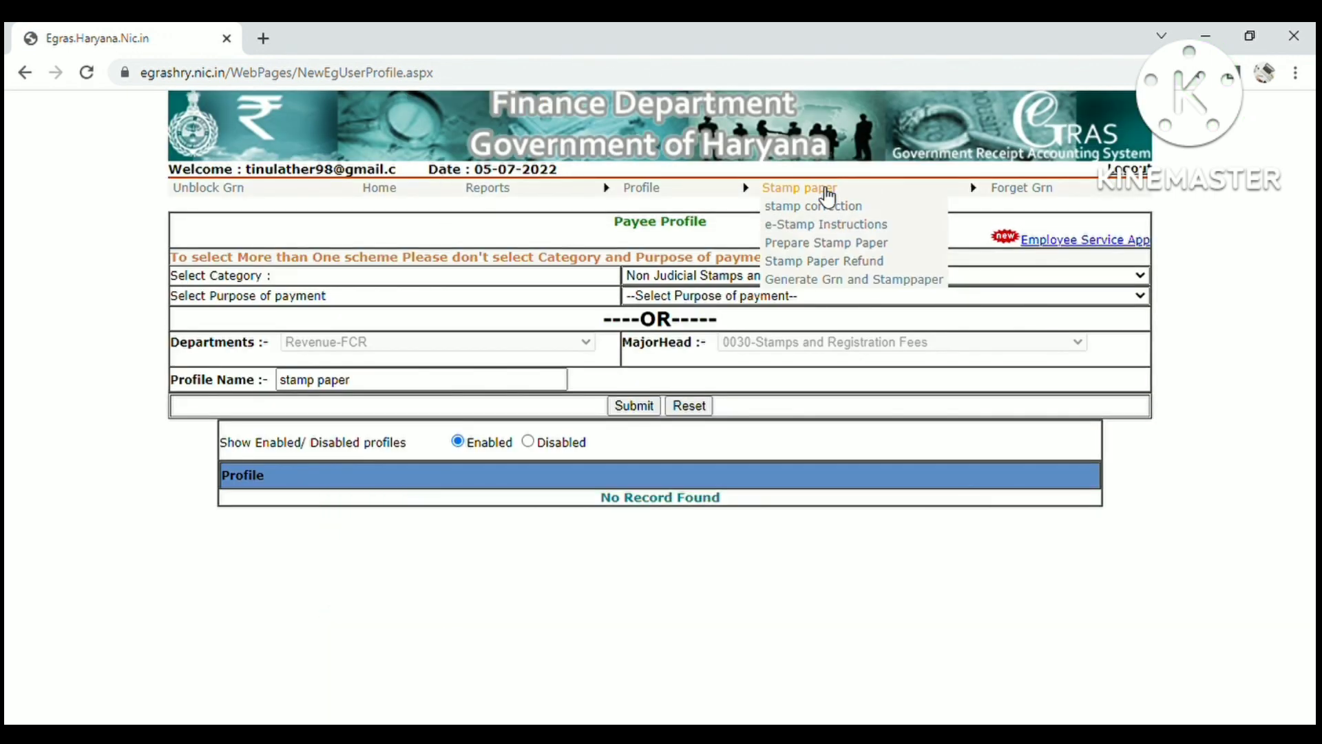
click(372, 380)
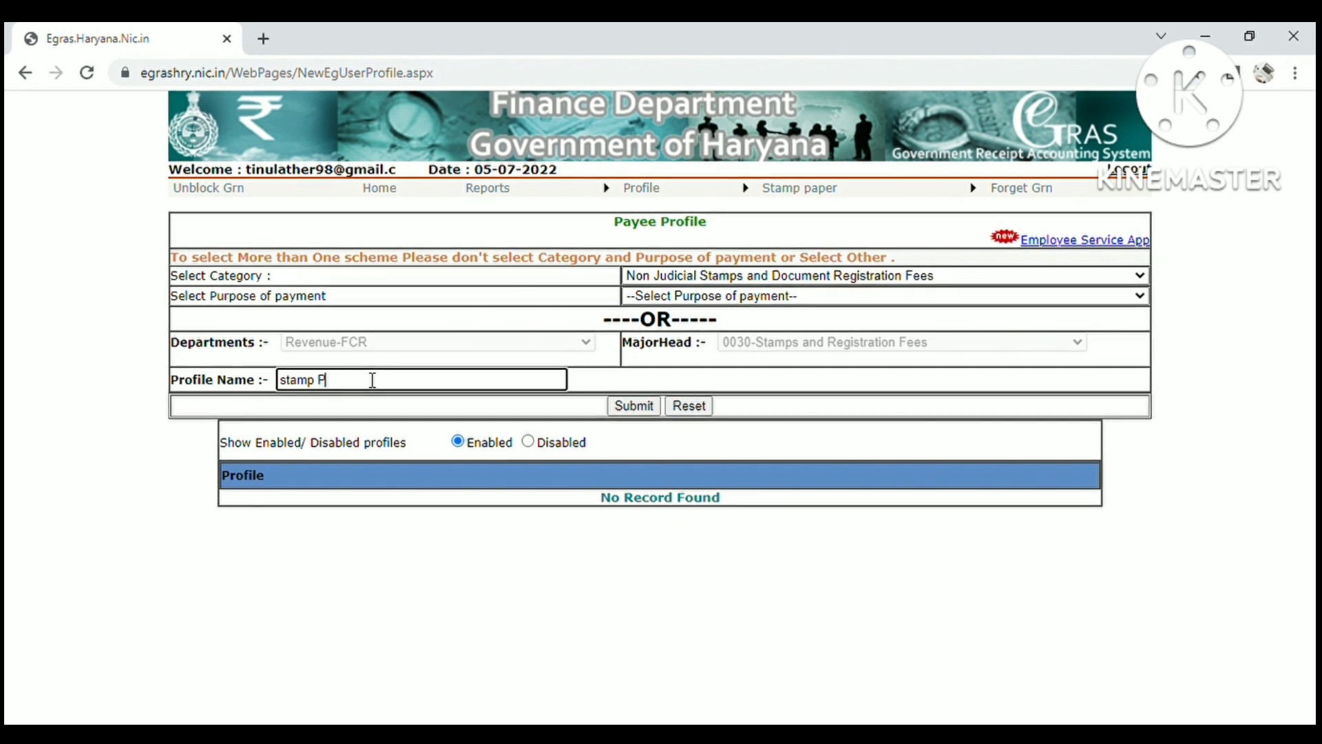
text(APAER)
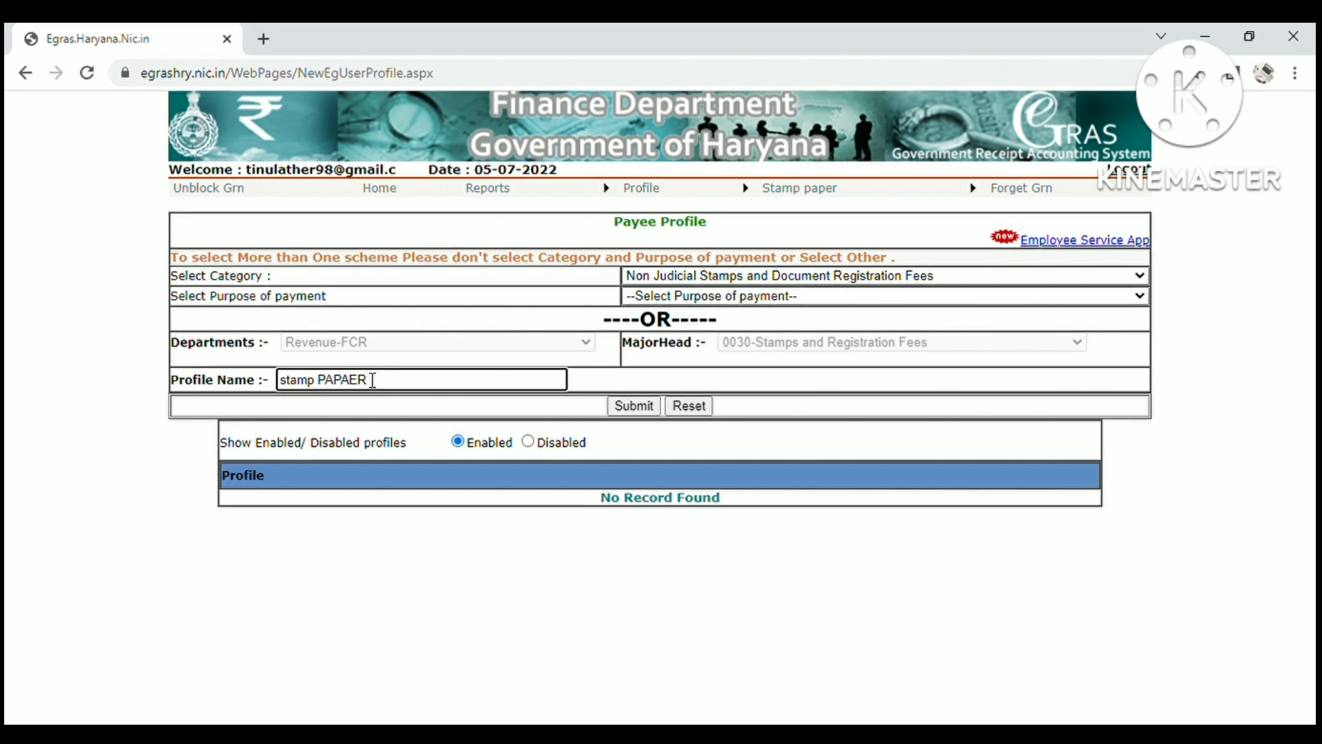
click(625, 408)
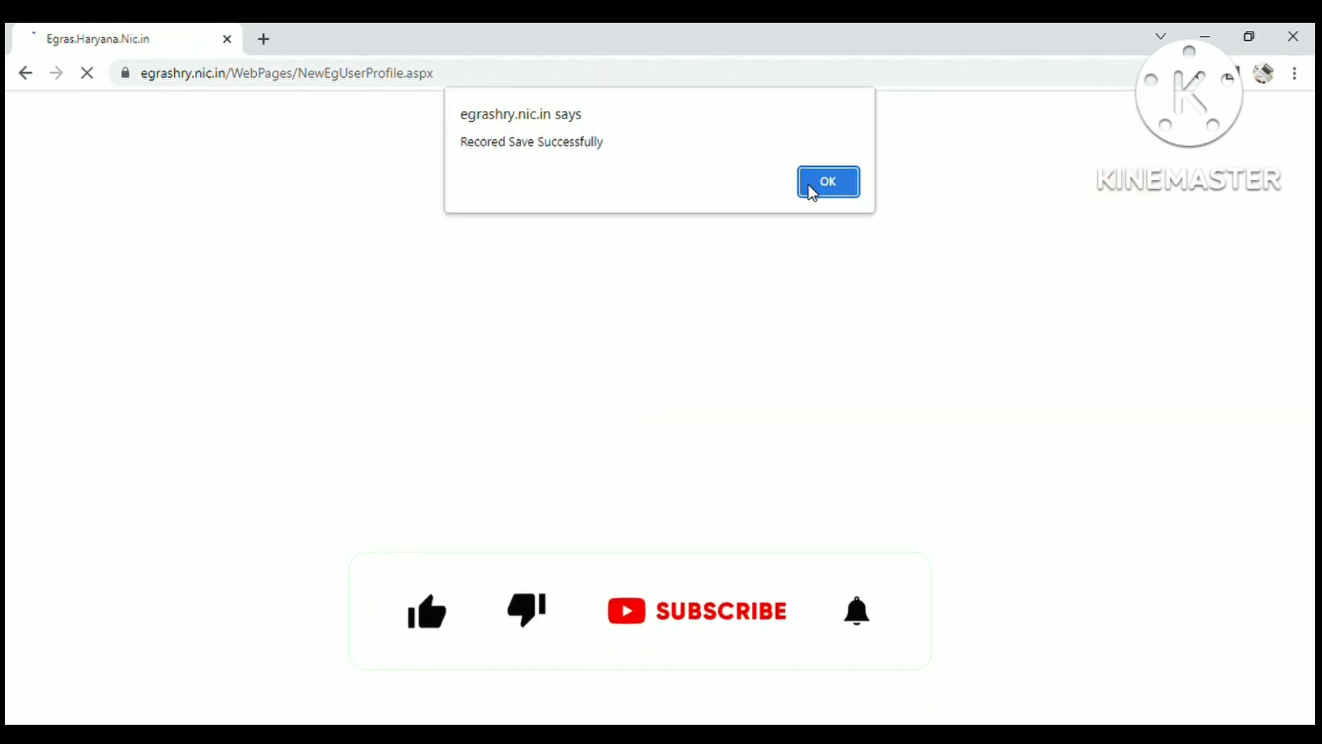
click(813, 185)
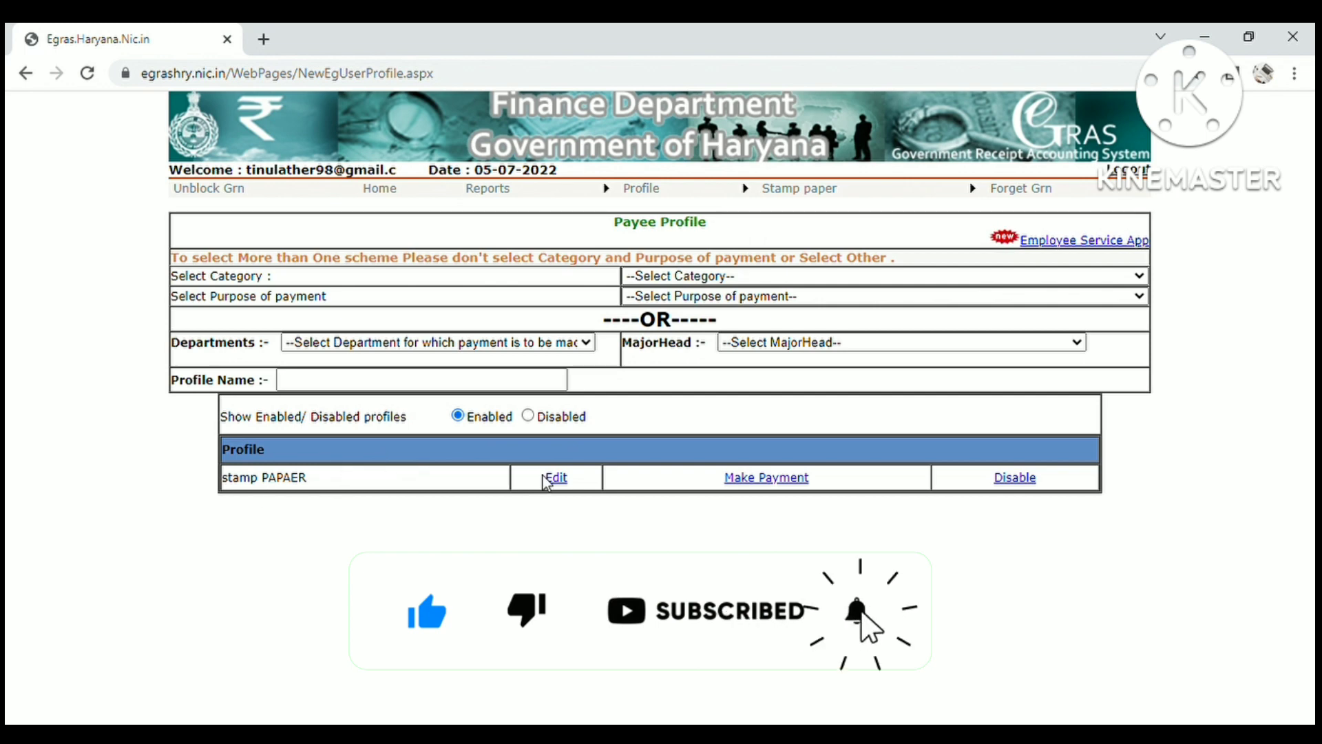
- Start a challan from the stamp PAPAER profile with district Sonepat, treasury 00-Sonepat, office 0561-dc sonipat
click(789, 490)
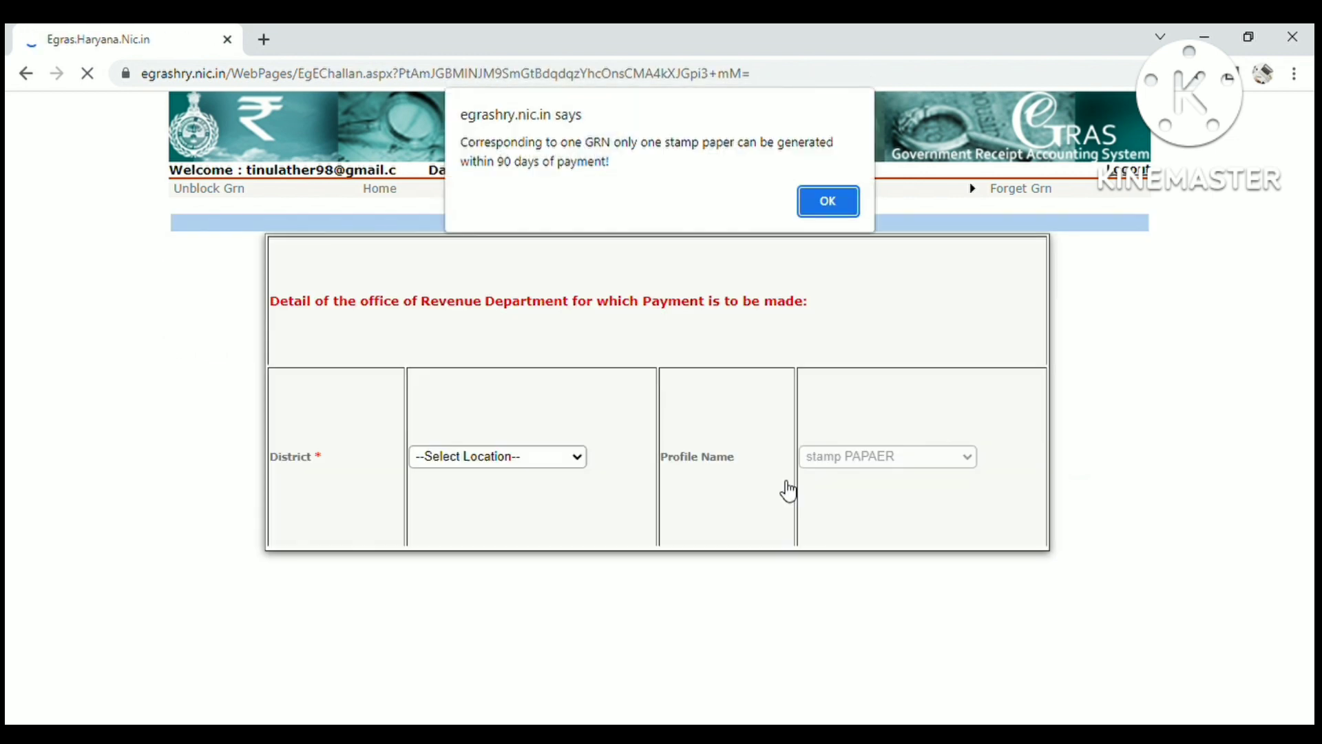
click(834, 213)
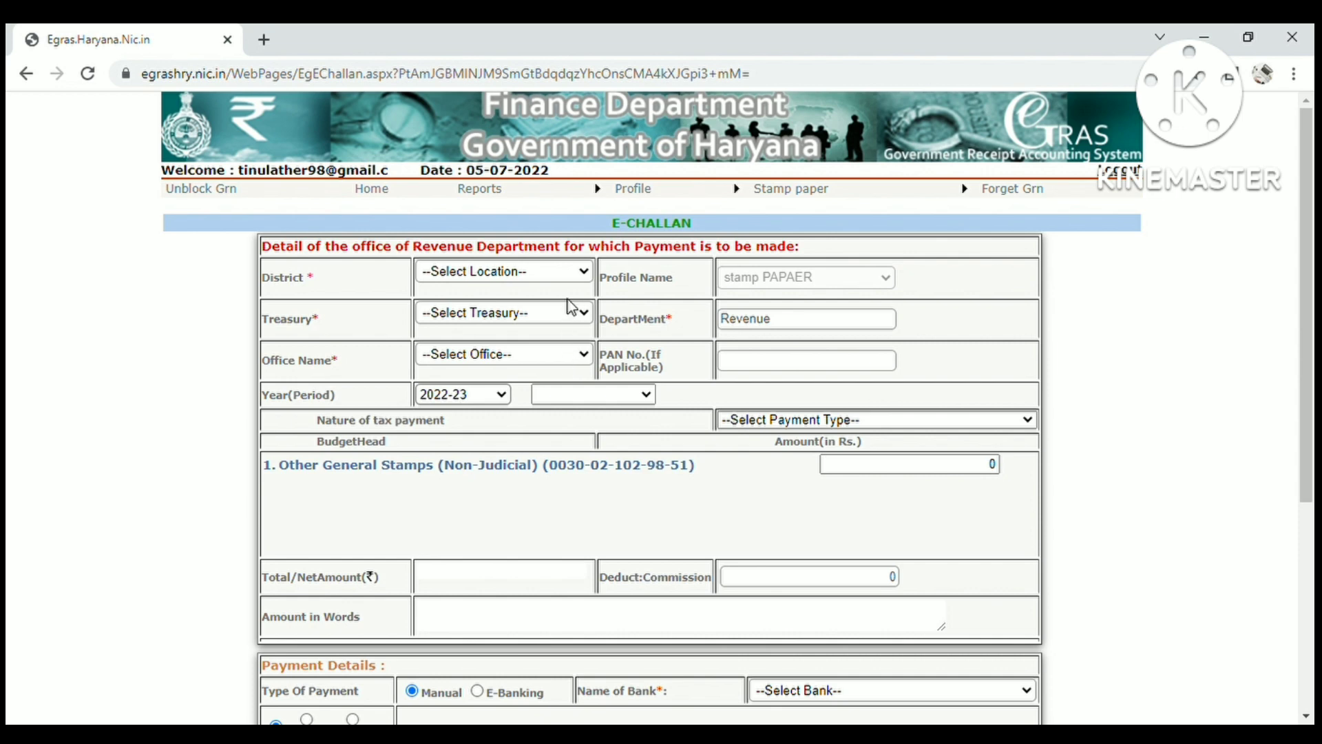
drag(572, 307, 575, 288)
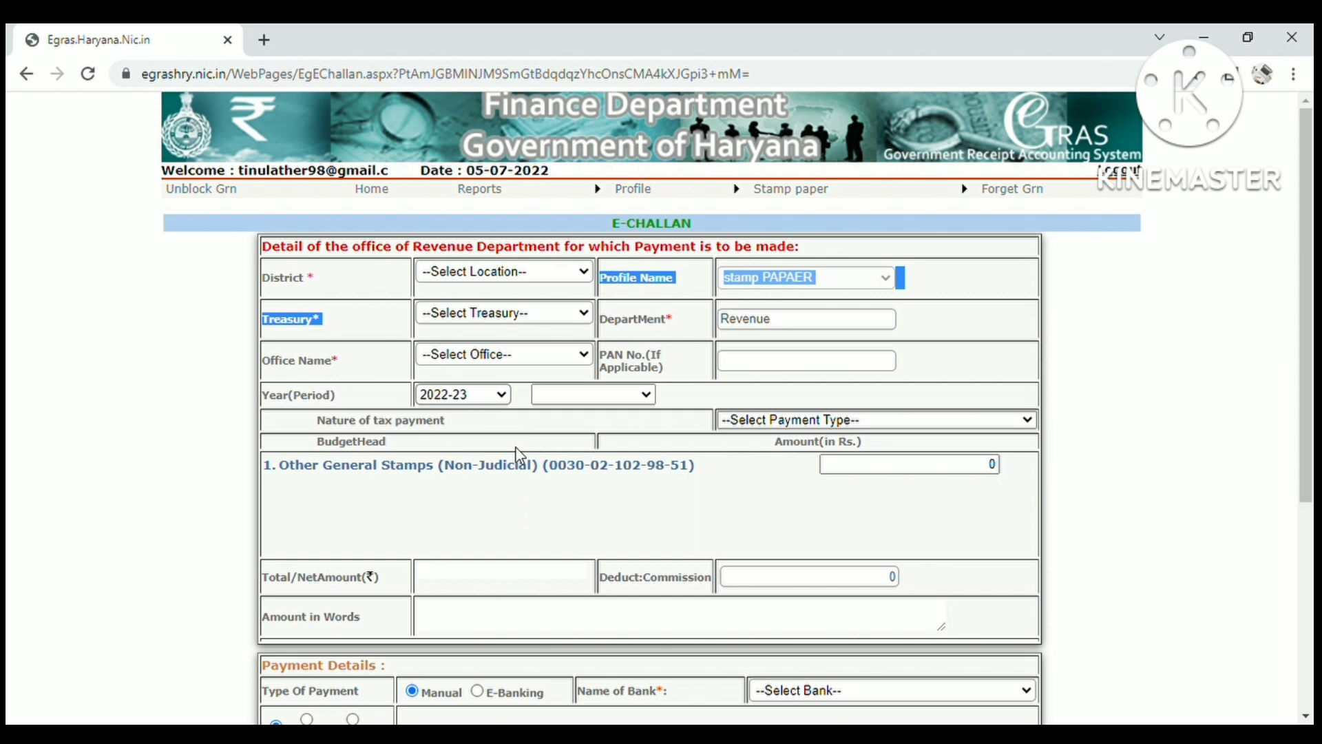
click(565, 551)
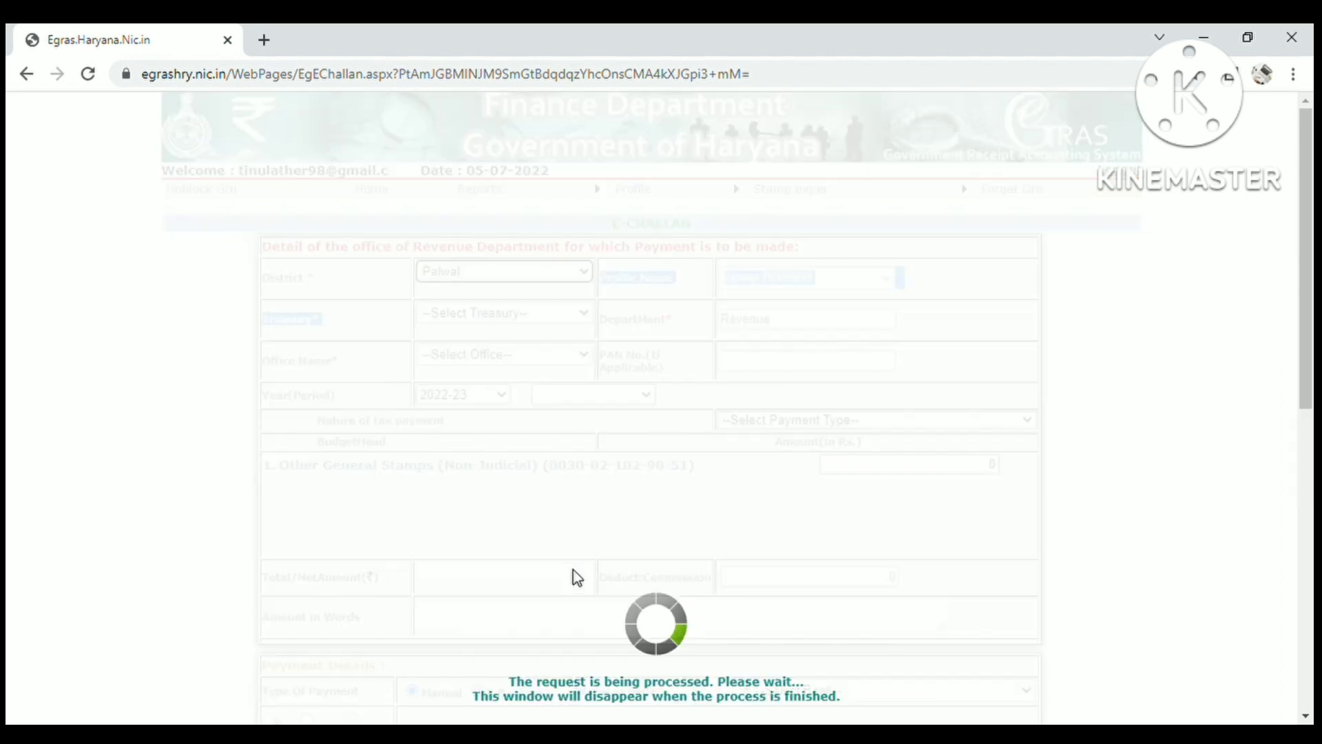
drag(584, 581, 581, 513)
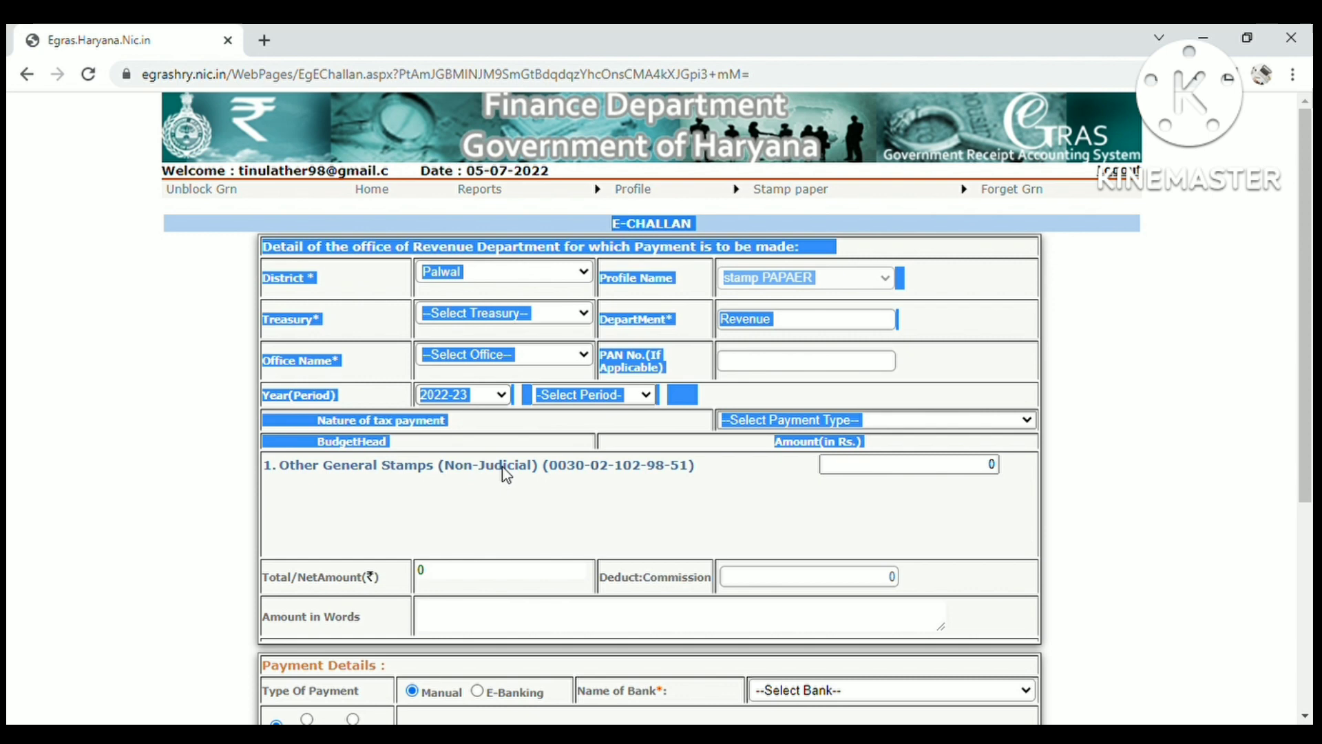
key(s)
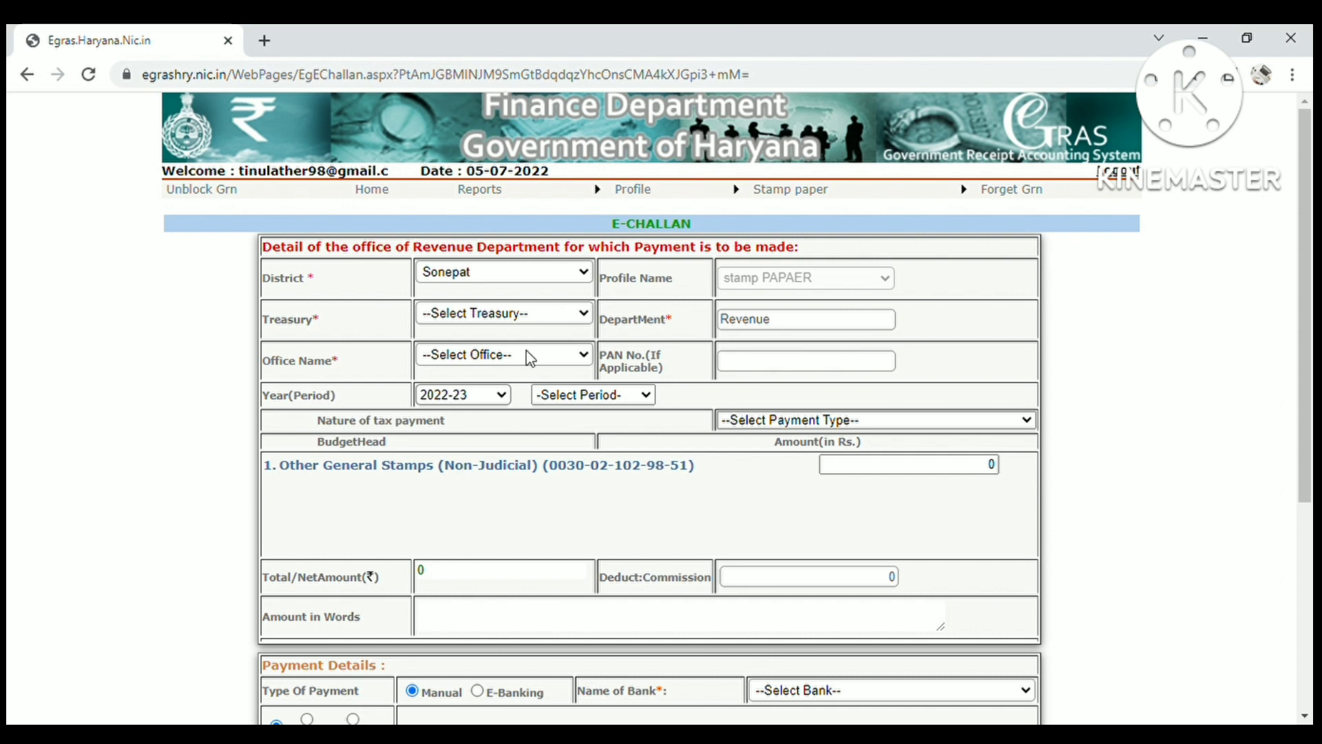
key(Down)
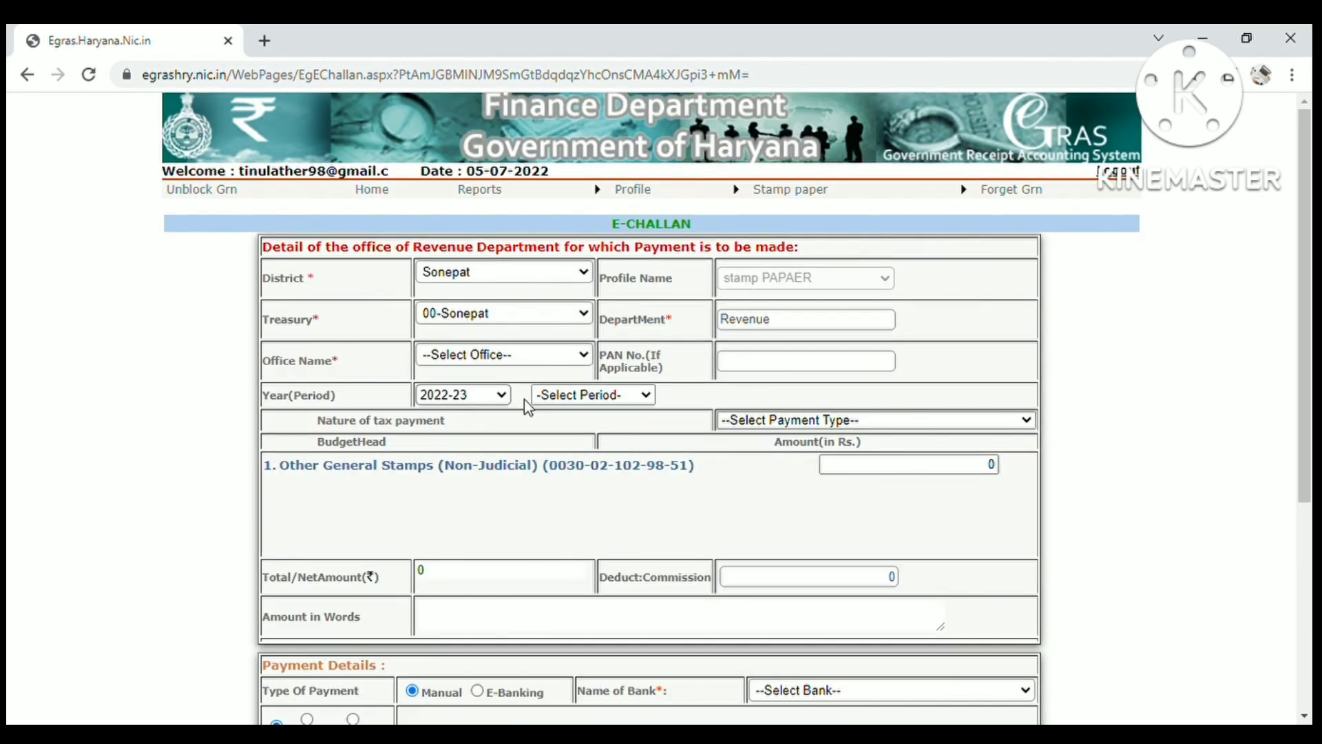
key(Down)
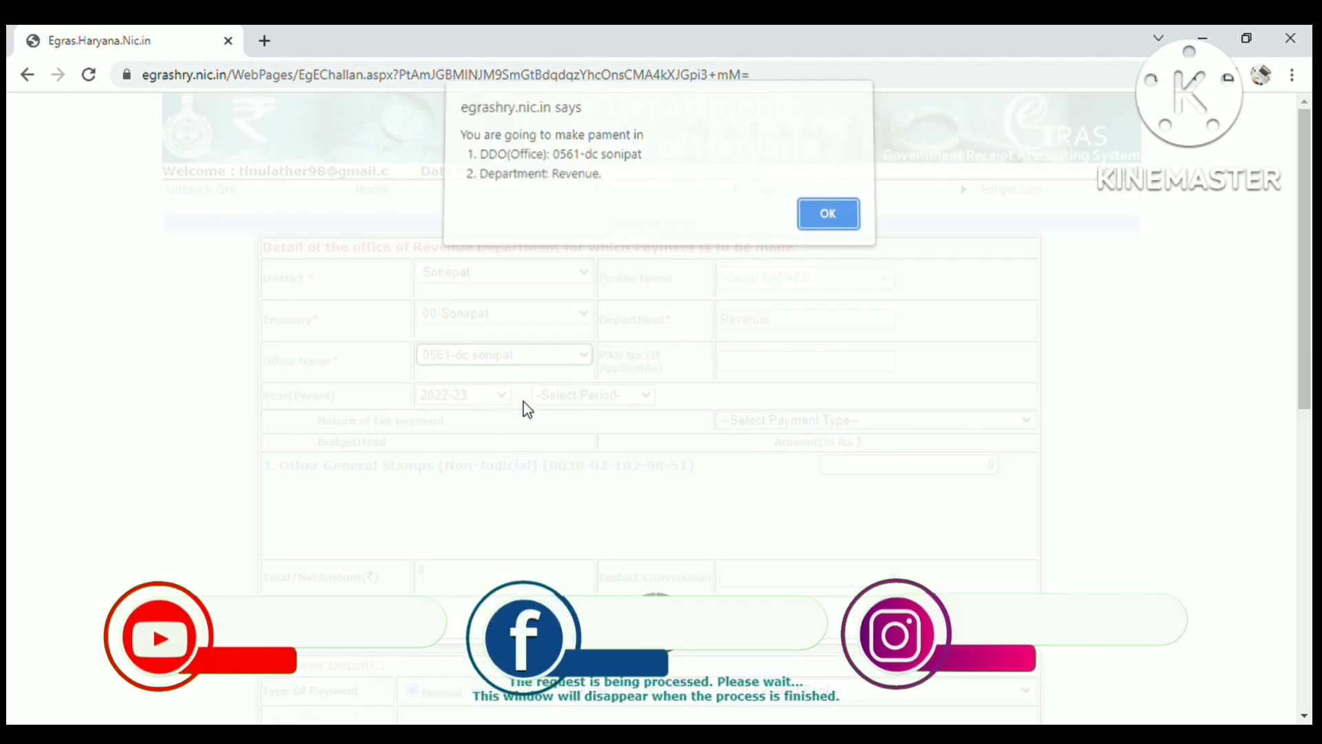
- Set the period to DAILY / ONE TIME, payment nature Stamp, and amount 110
click(825, 222)
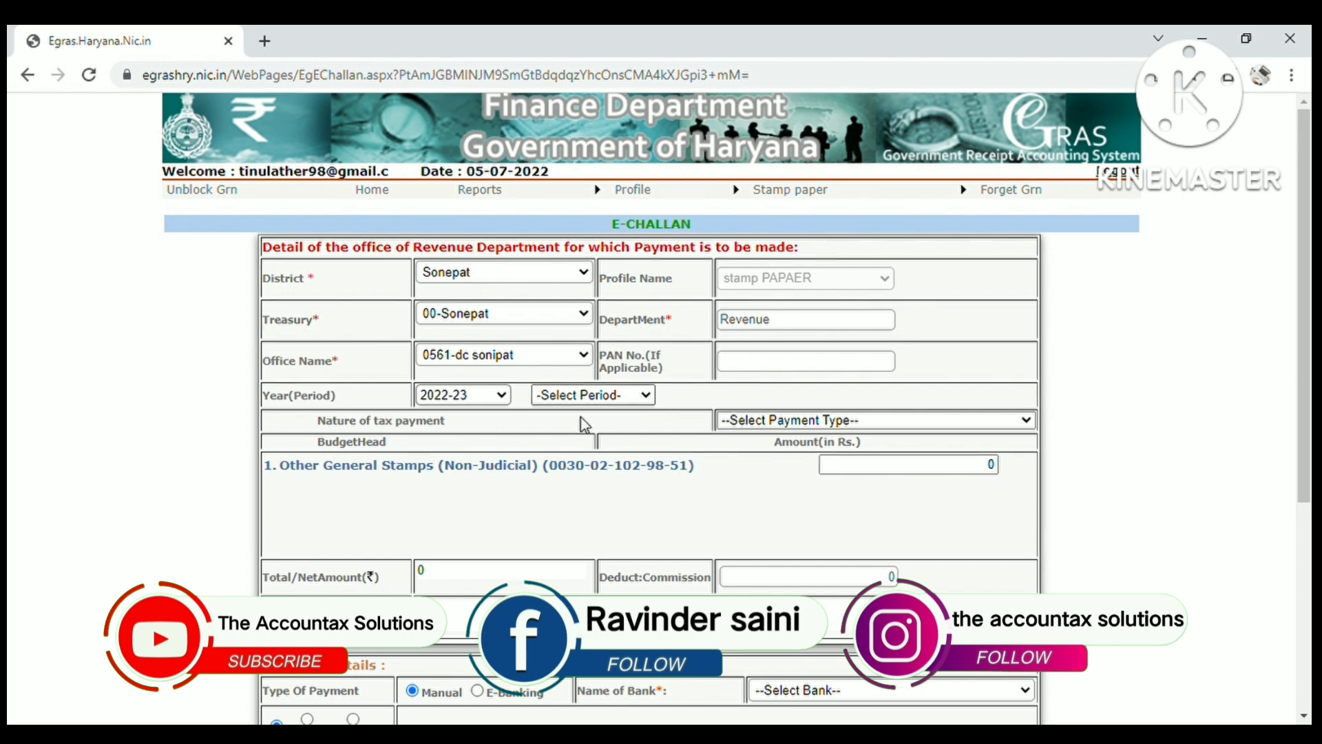
click(587, 489)
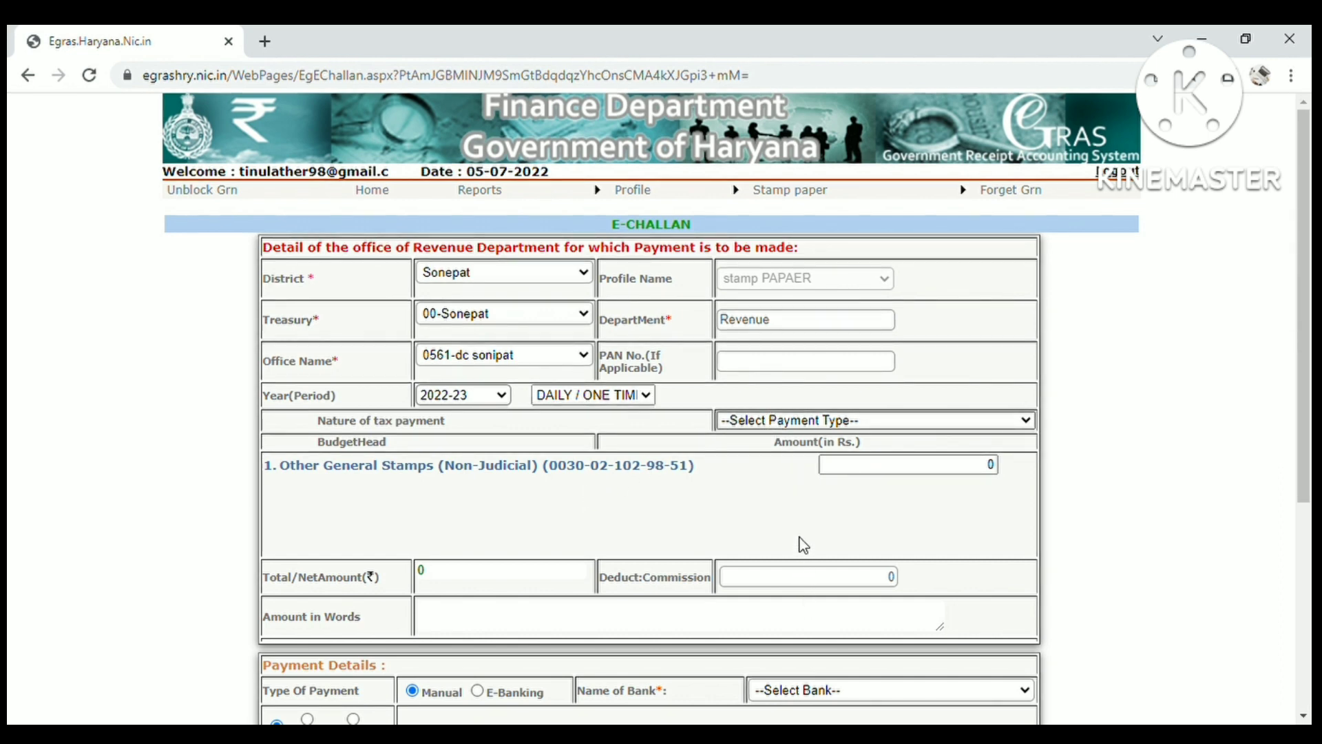
click(797, 606)
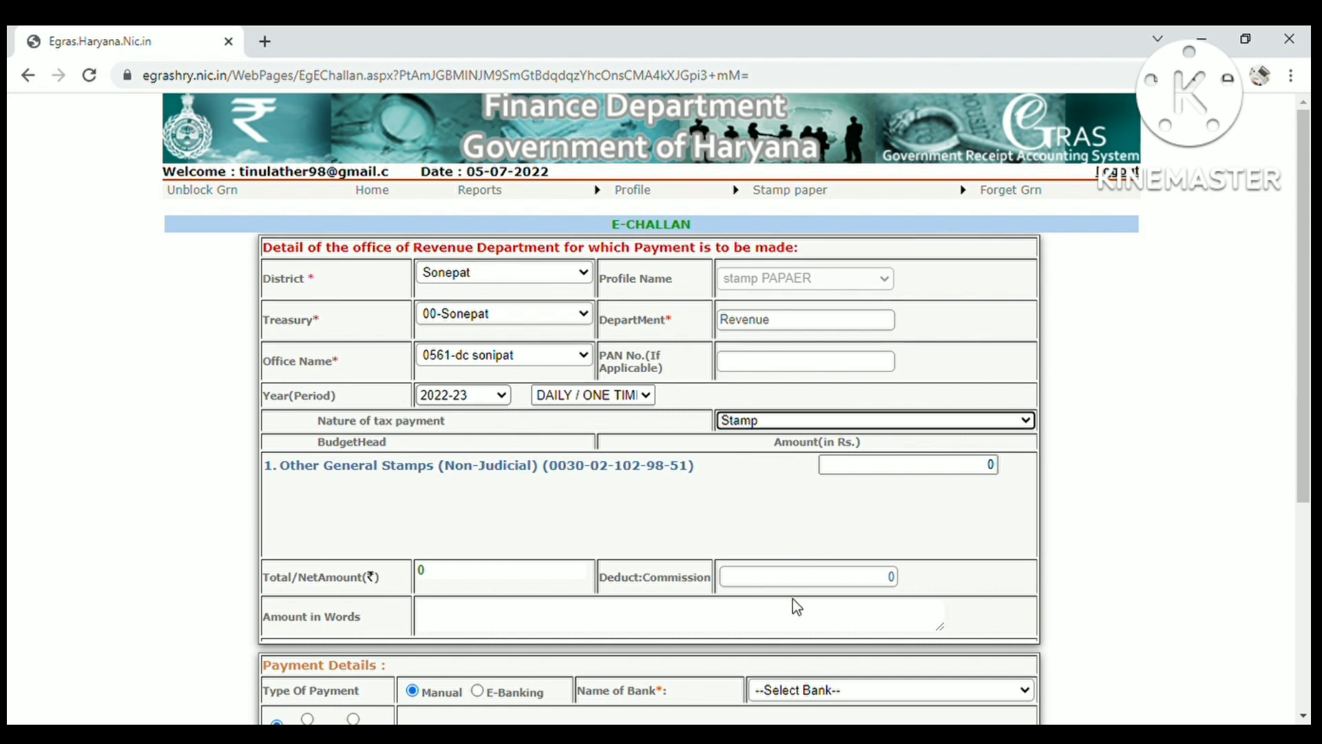
click(909, 472)
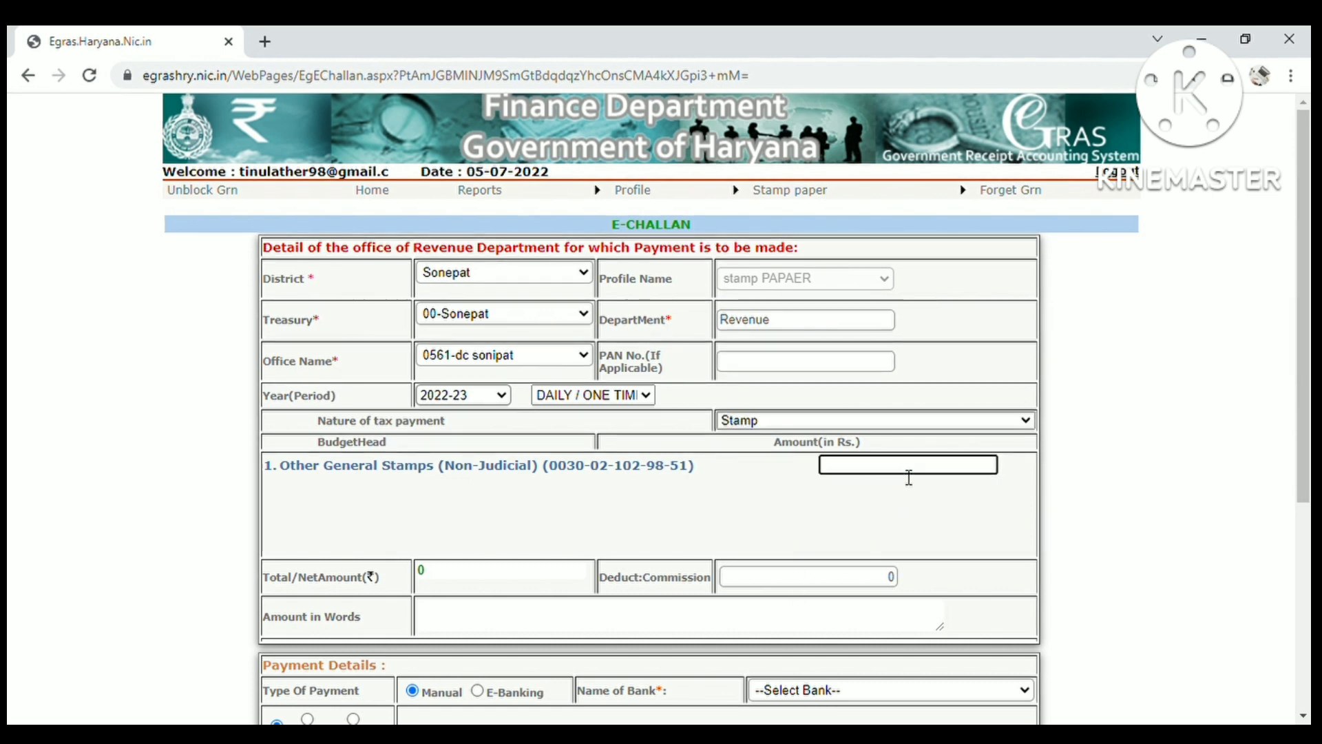
text(110)
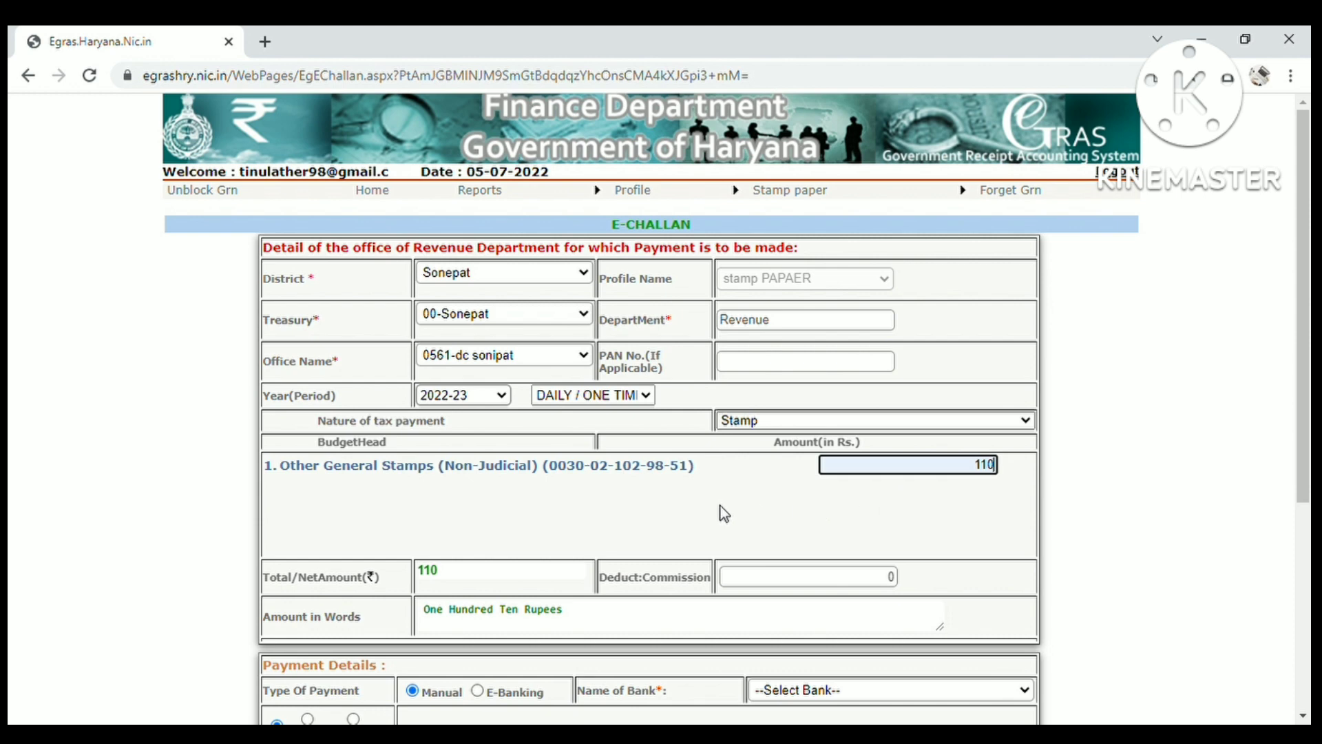
scroll(722, 510, down, 4)
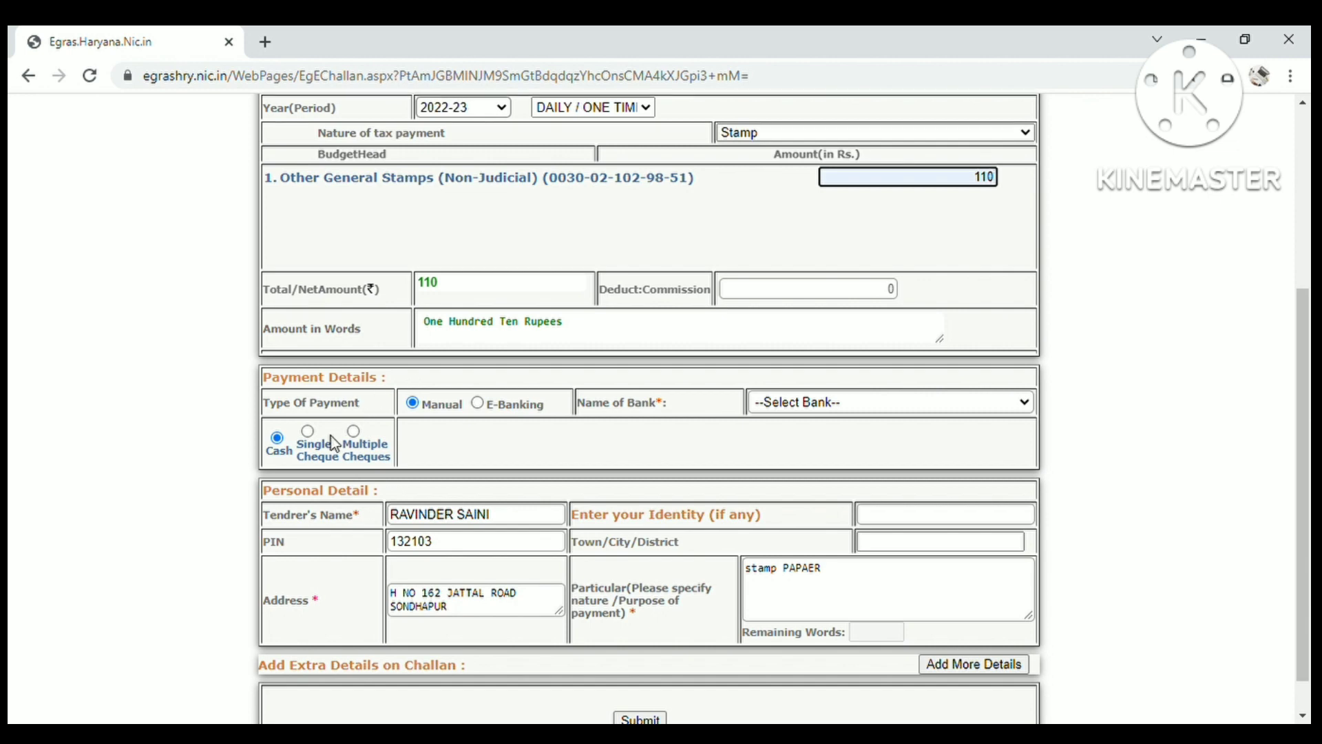
- Pay by E-Banking through SBI Aggregator and change the particulars to 'PARETNESHIP DEED'
click(478, 404)
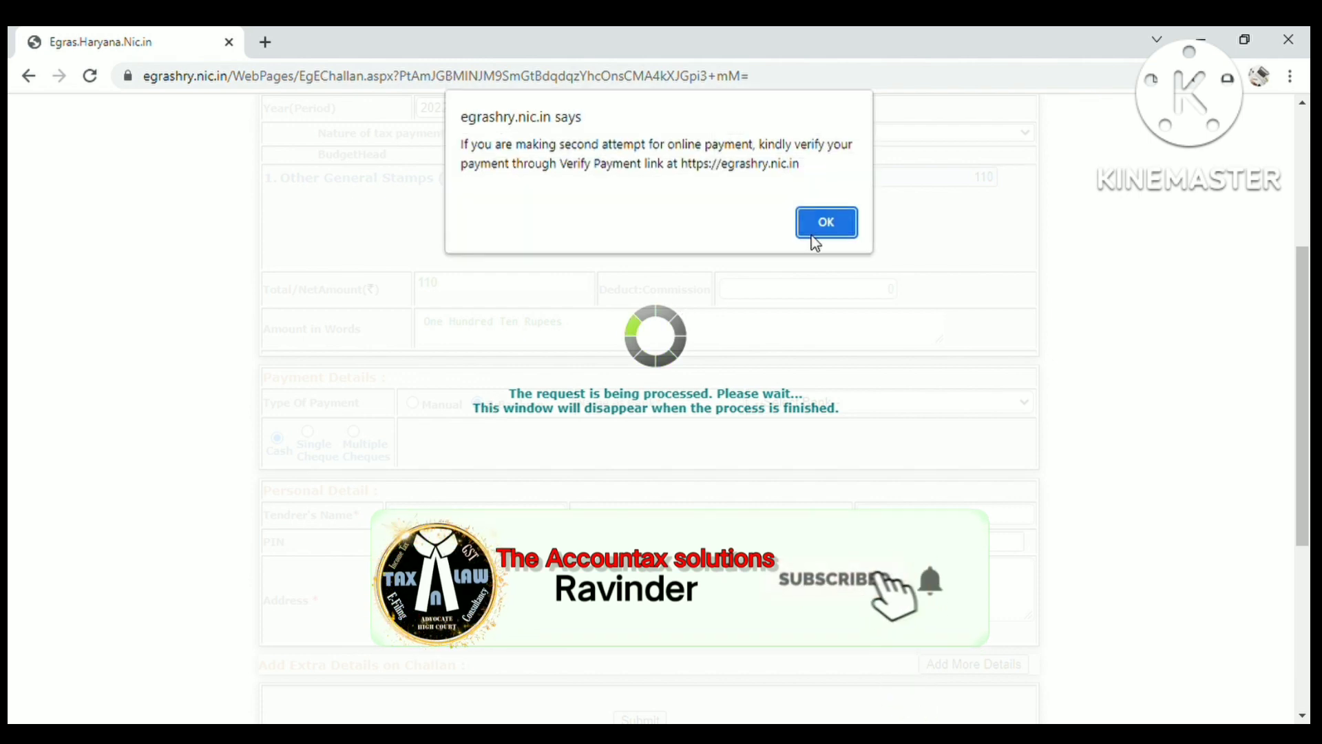
click(825, 224)
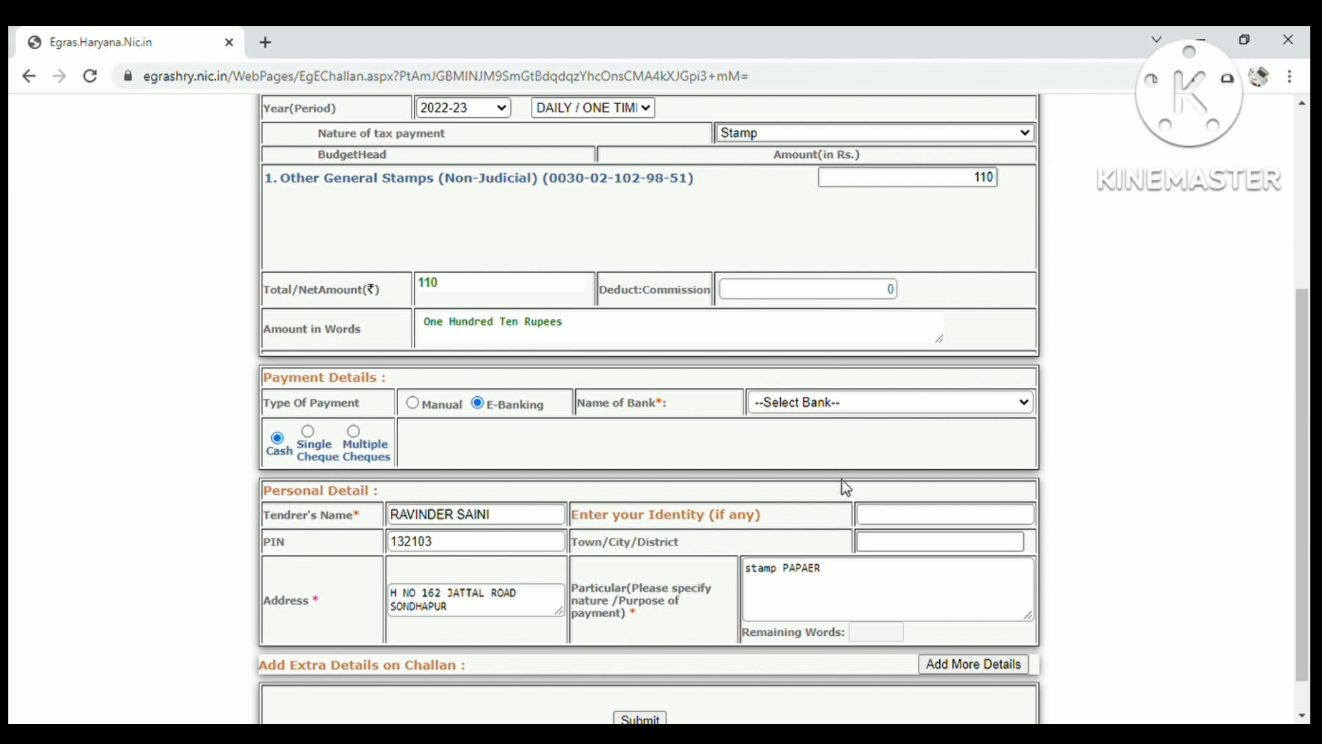
click(831, 497)
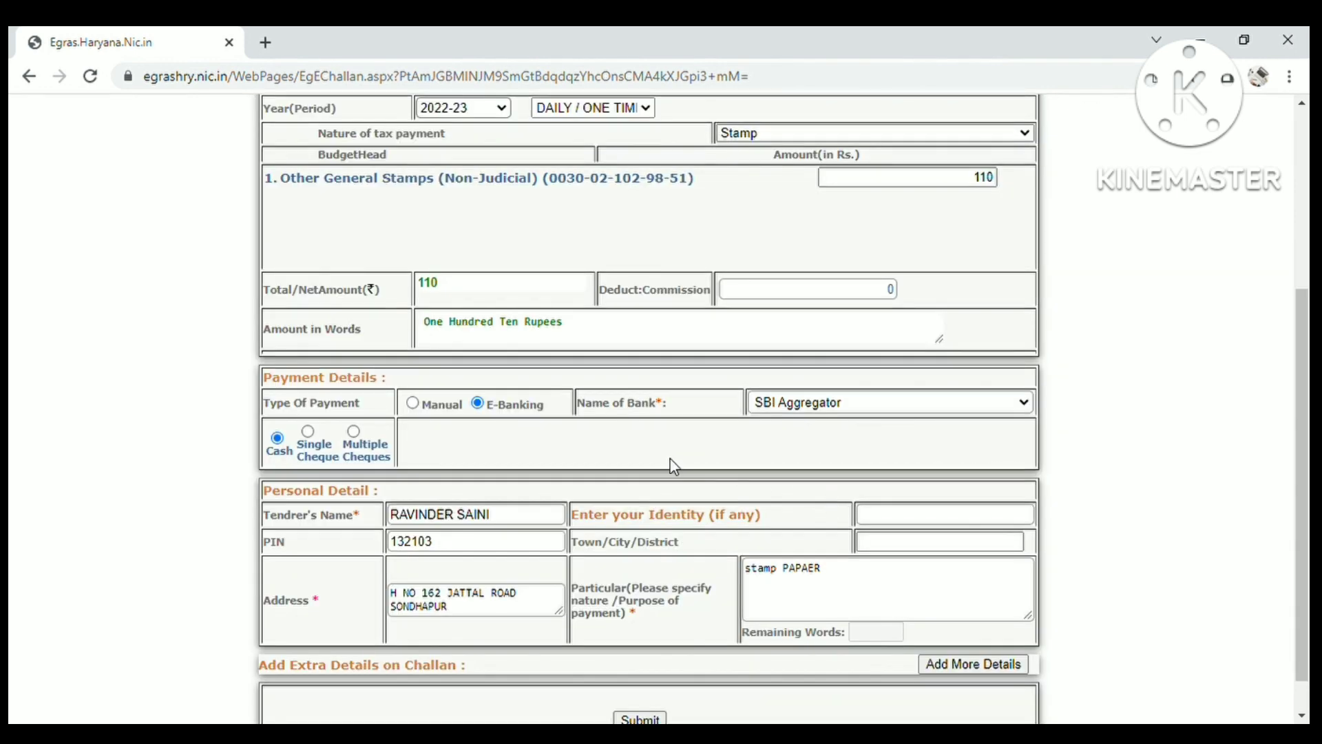
scroll(674, 467, down, 2)
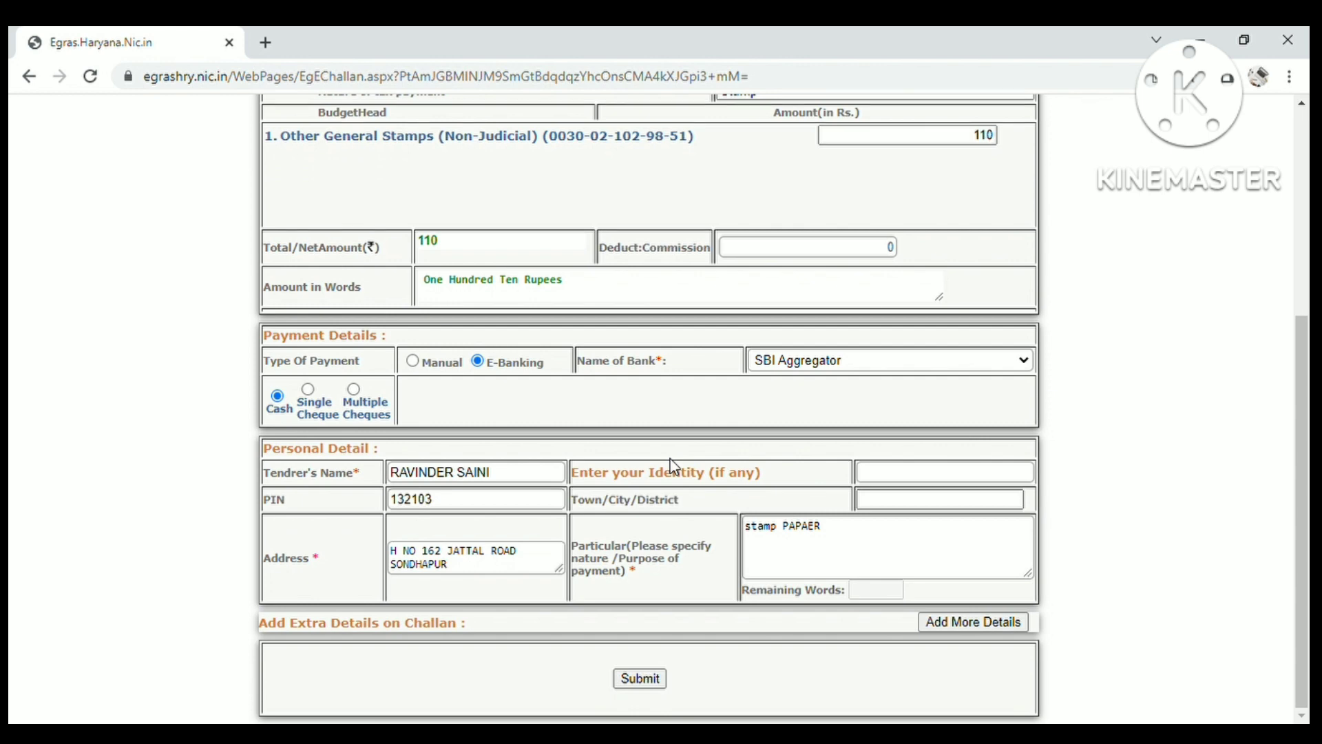
click(837, 546)
key(BackSpace)
key(BackSpace)
key(BackSpace)
key(BackSpace)
key(BackSpace)
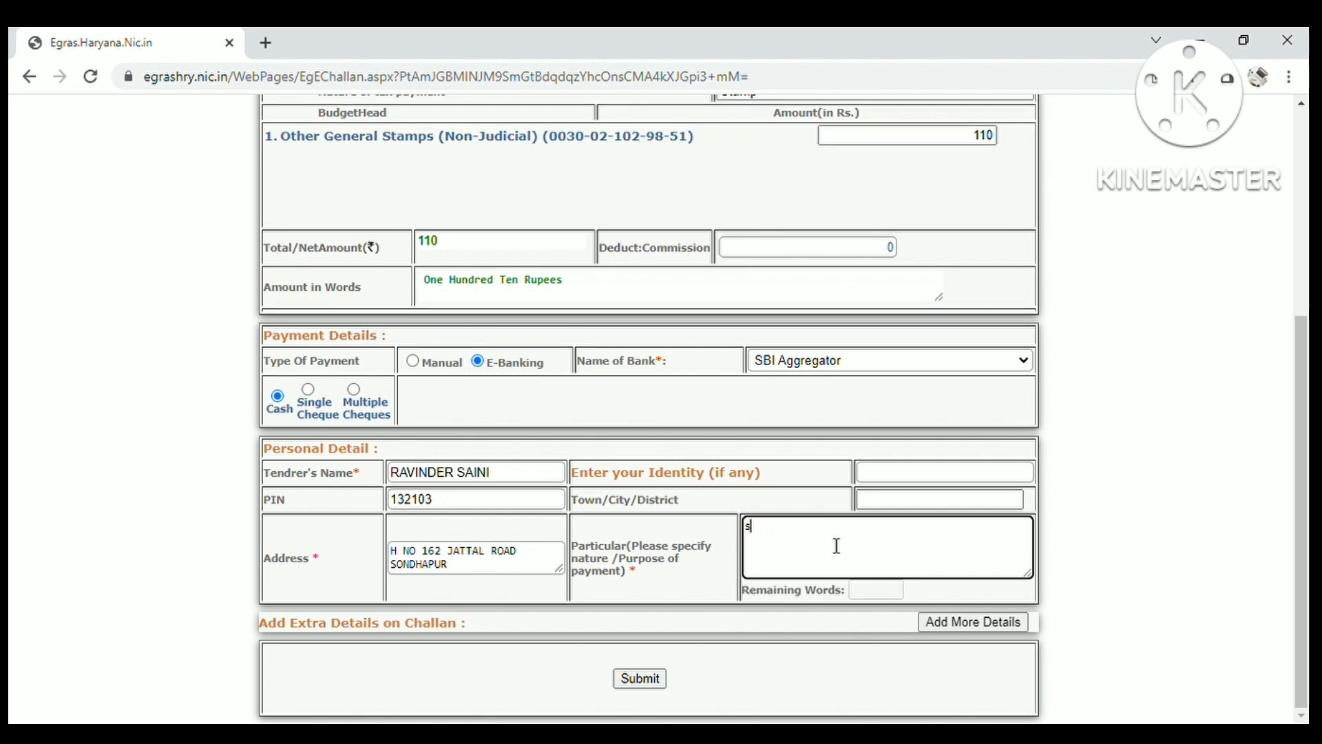
text(PA)
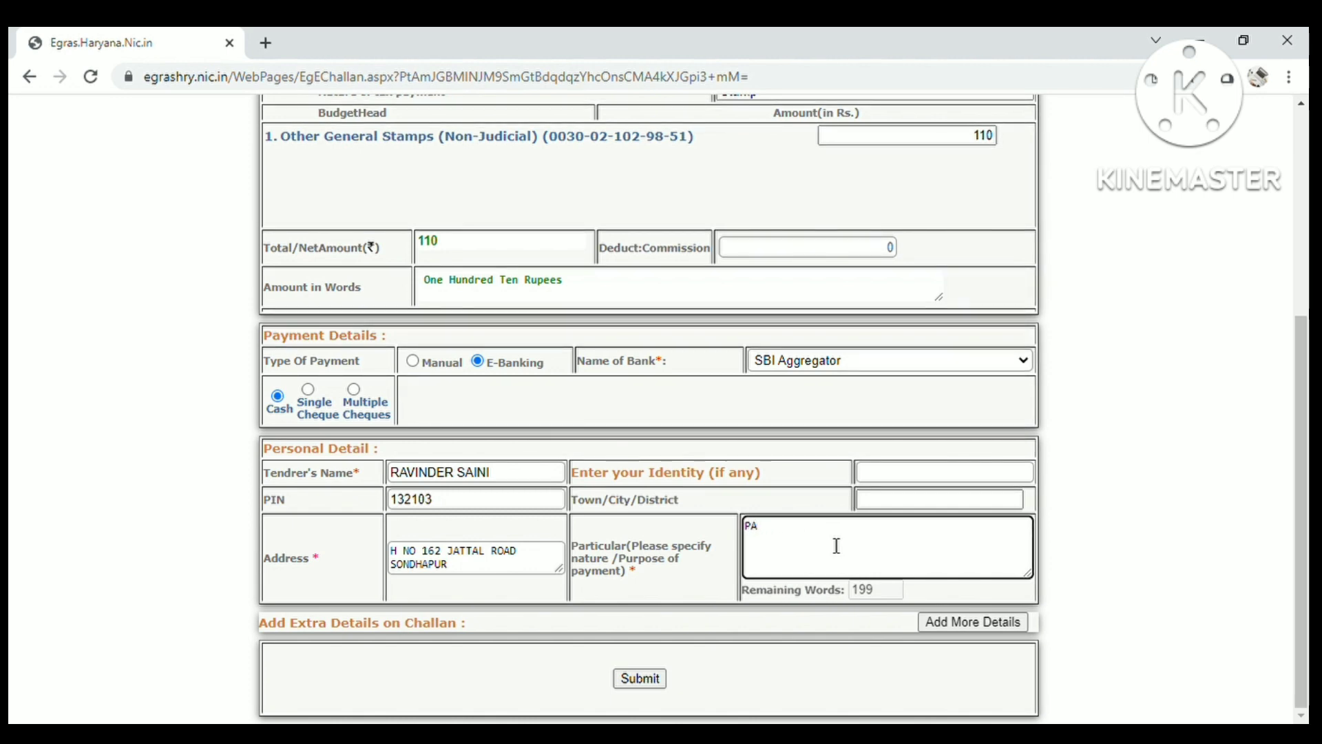
text(RETNESH)
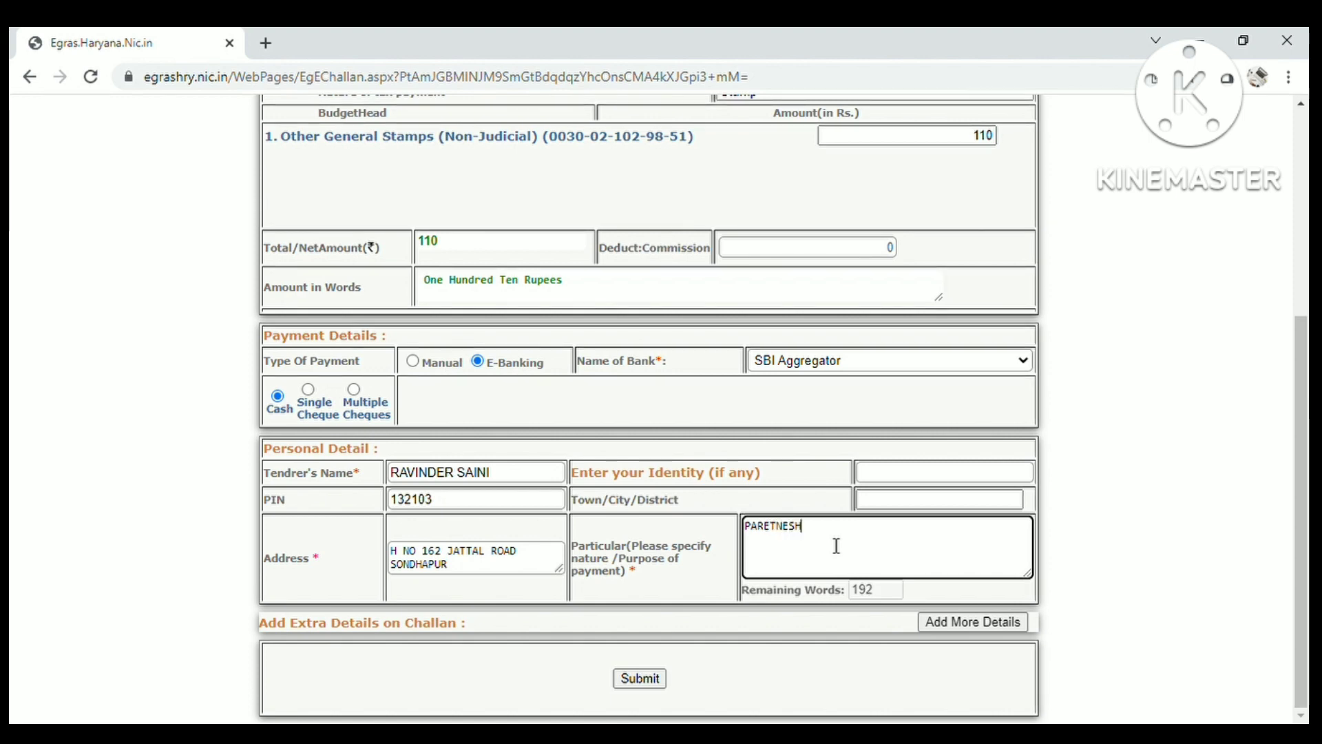
text(IP DE)
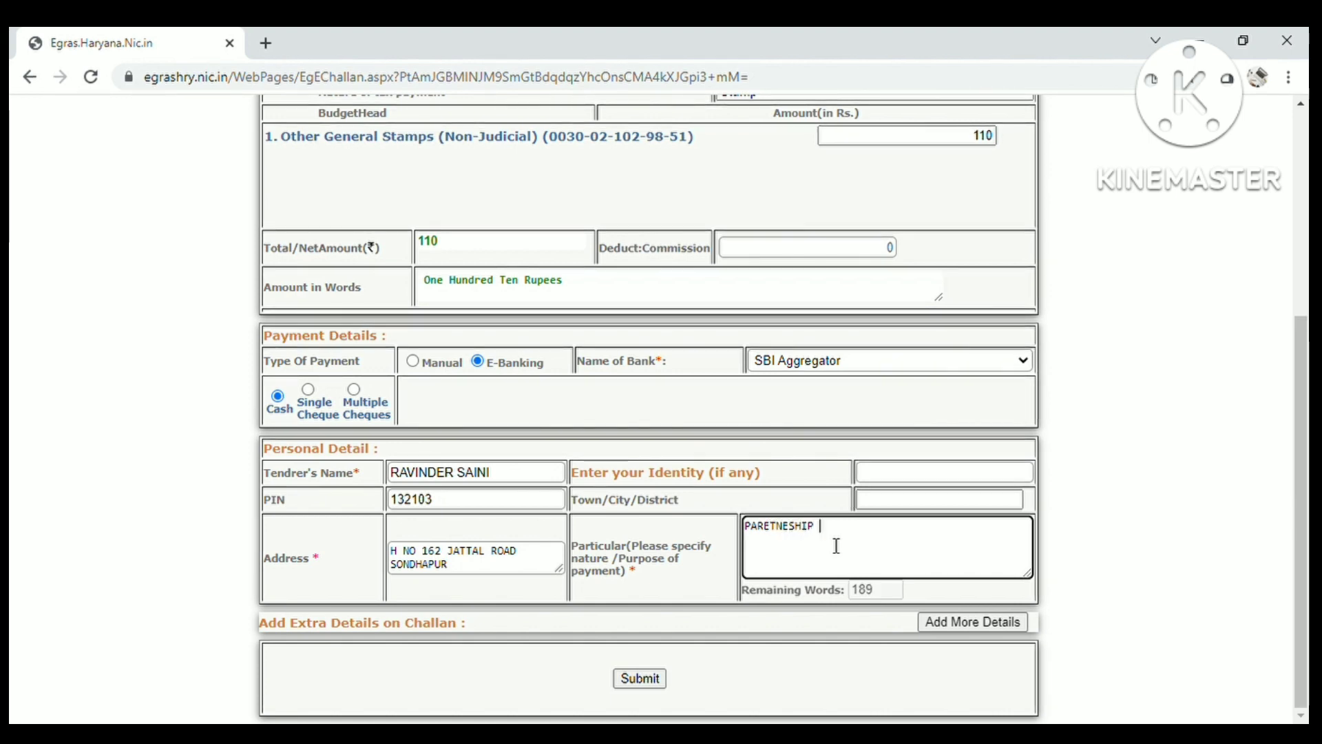
text(ED)
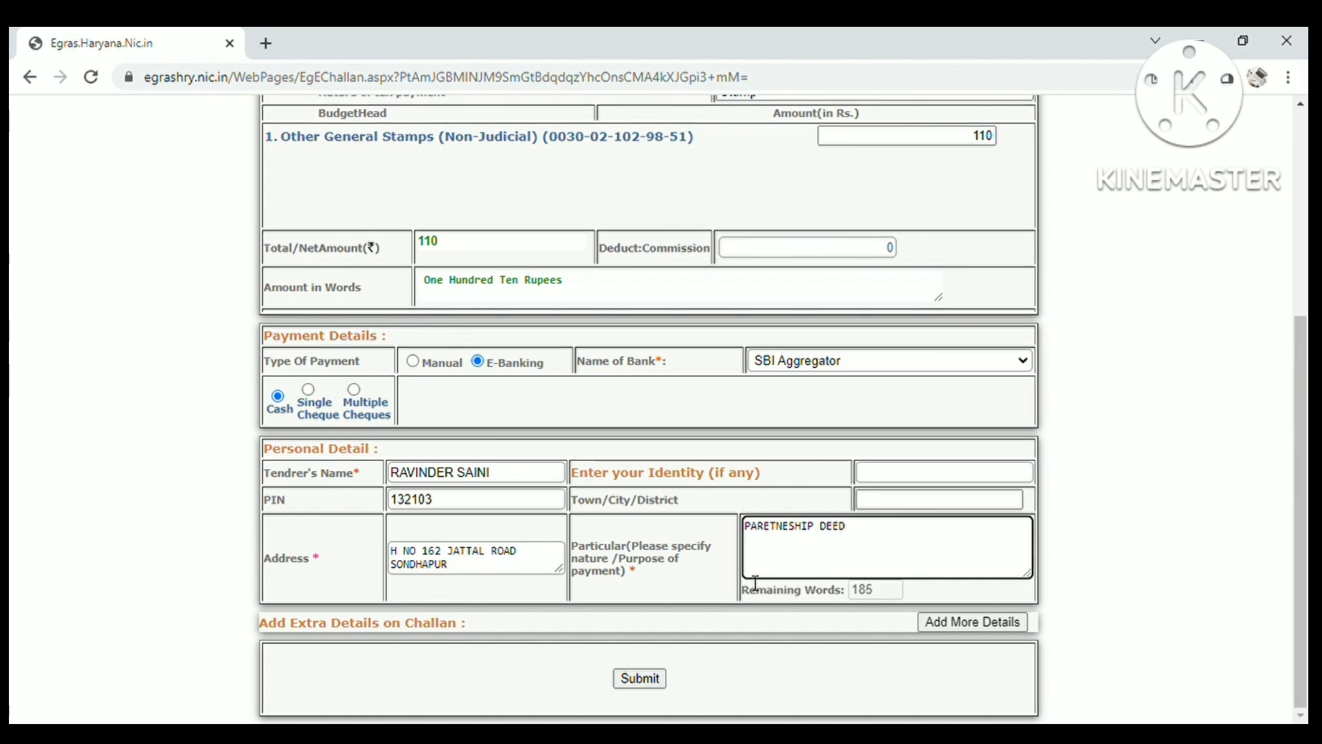
- Submit the challan and verify it with the one-time code received
click(640, 678)
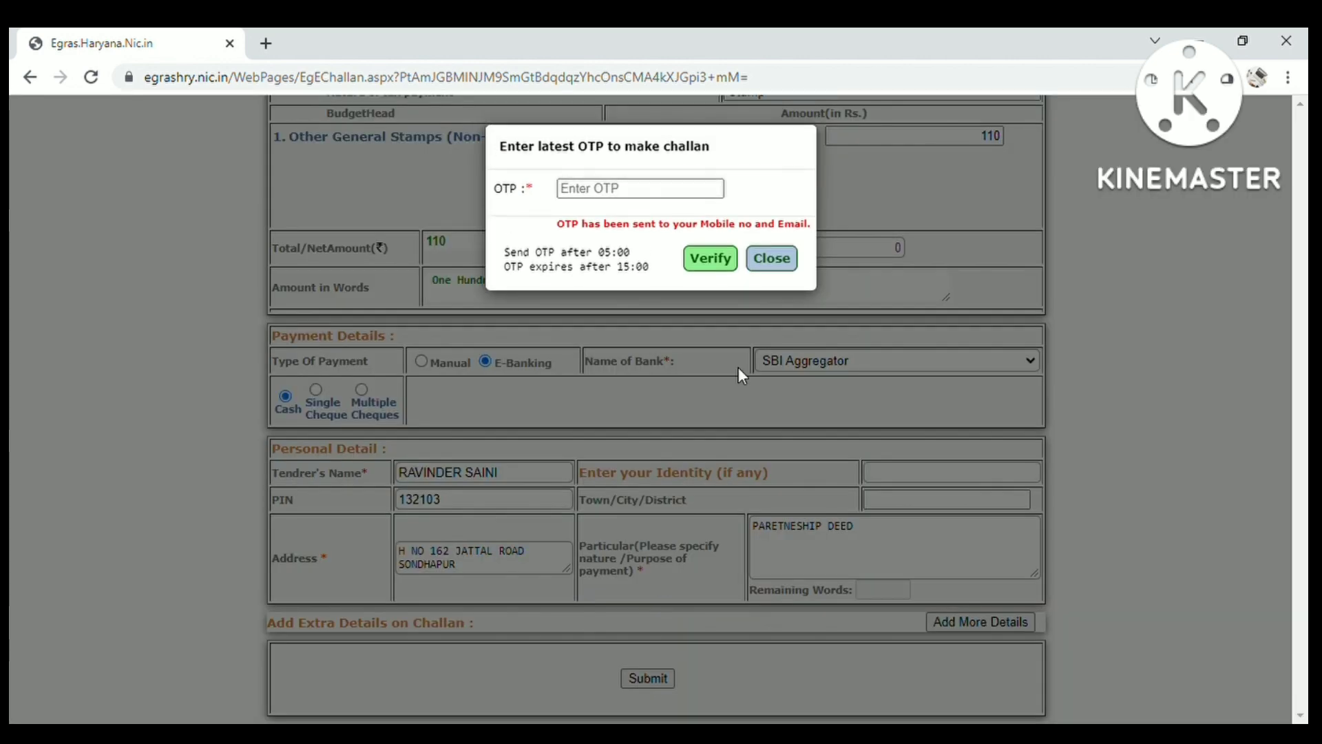
click(643, 196)
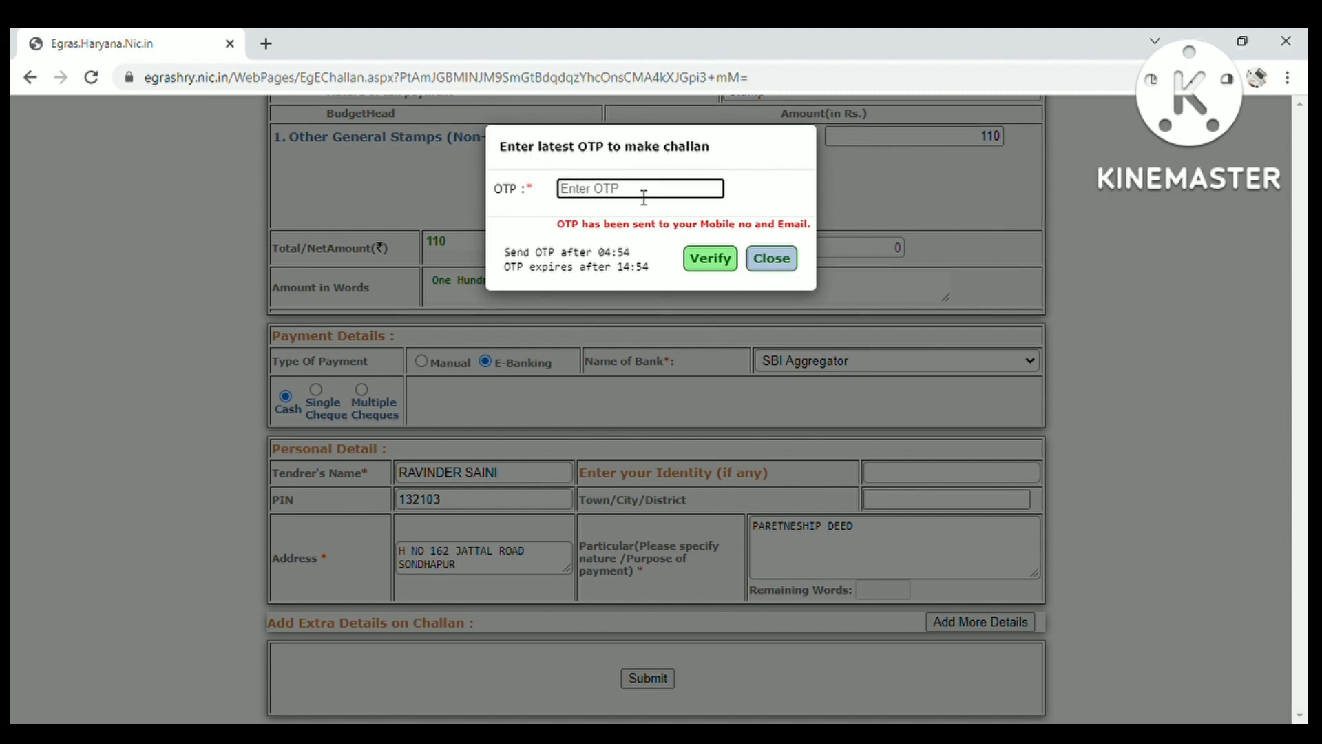
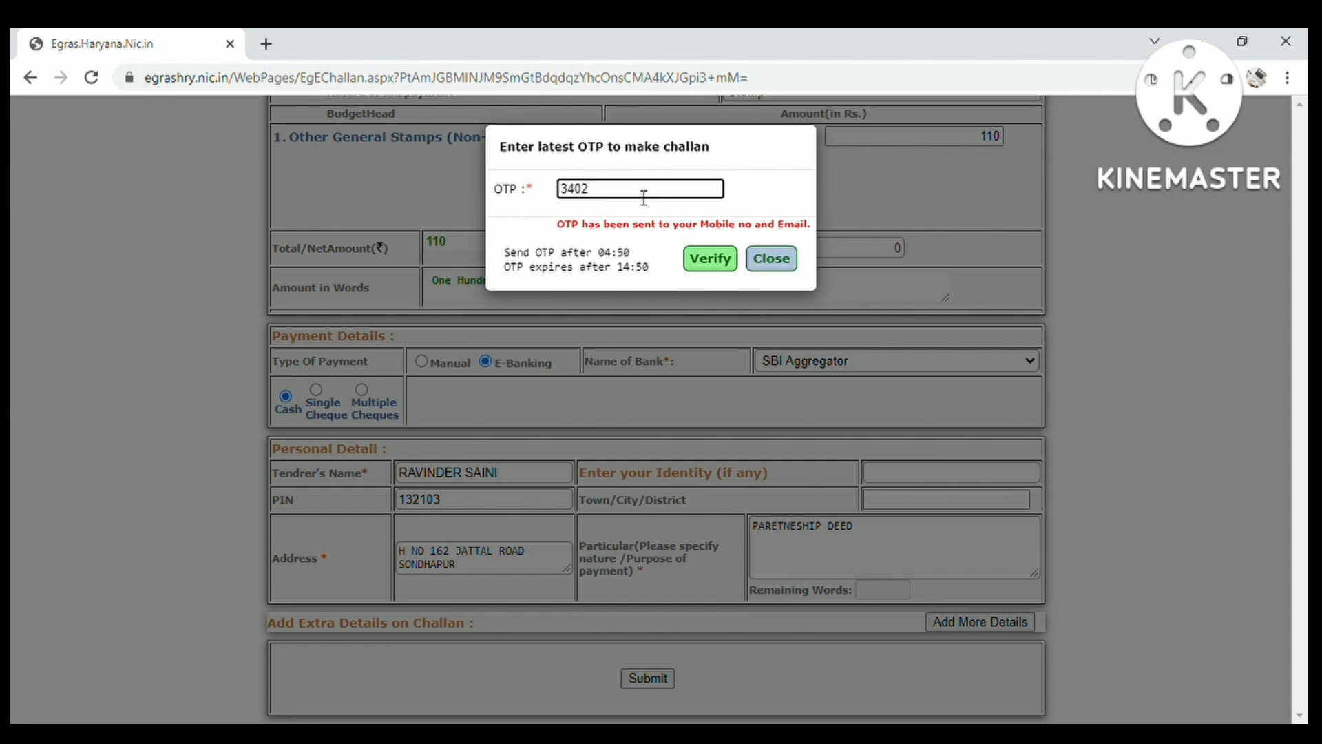
click(710, 260)
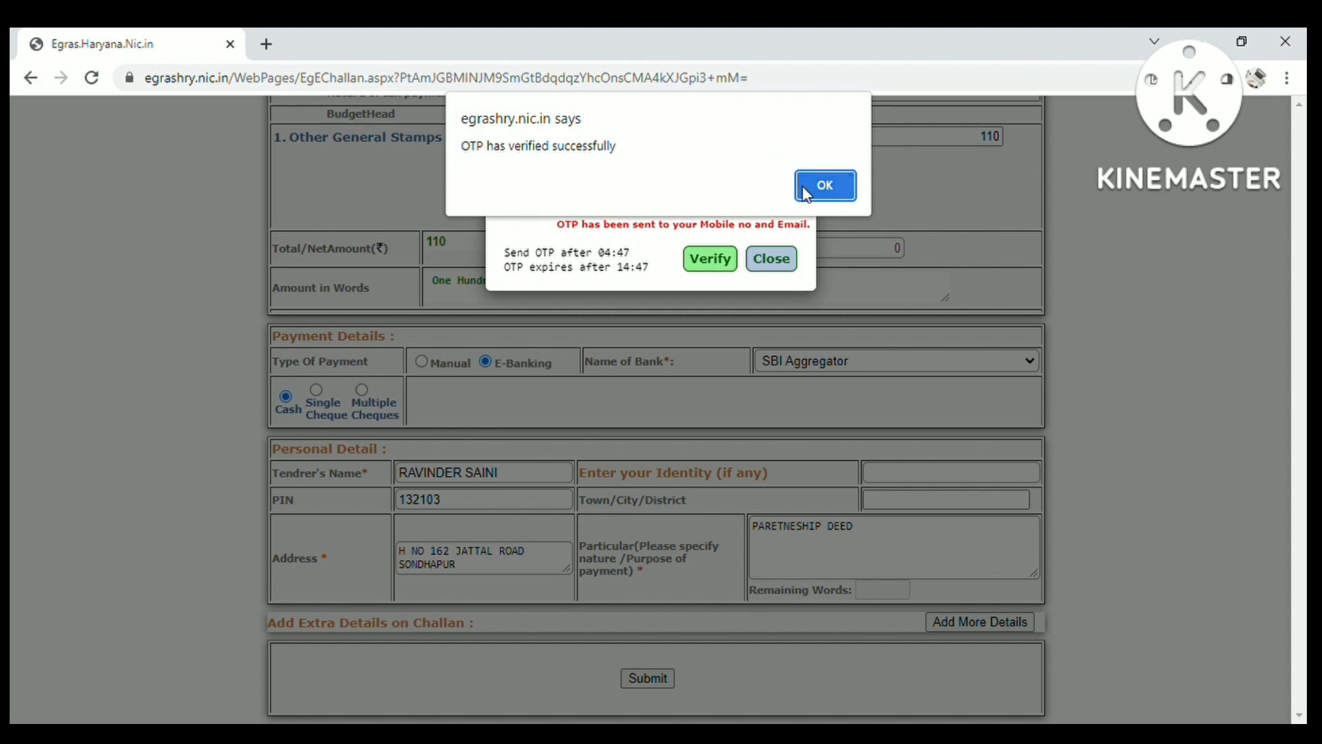
click(824, 184)
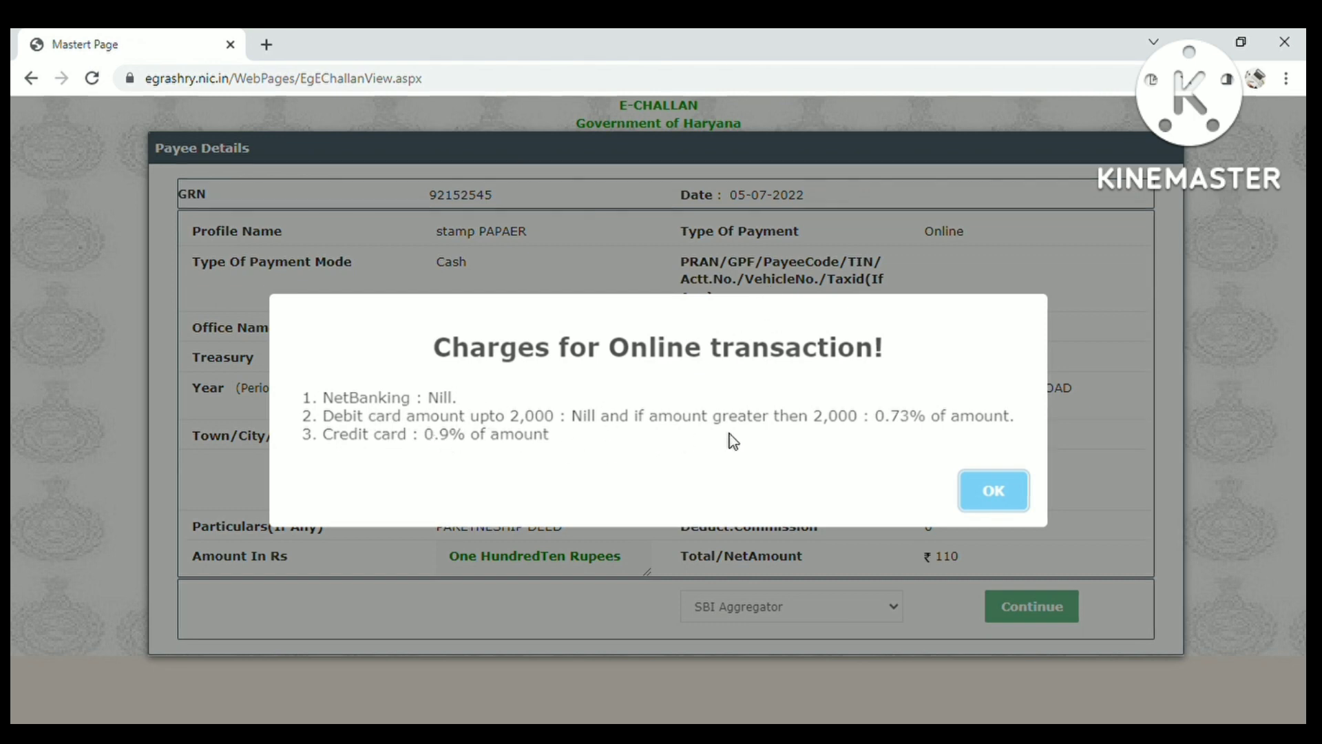
- Confirm the Rs 110 challan details and proceed to payment through the SBI aggregator
click(1032, 492)
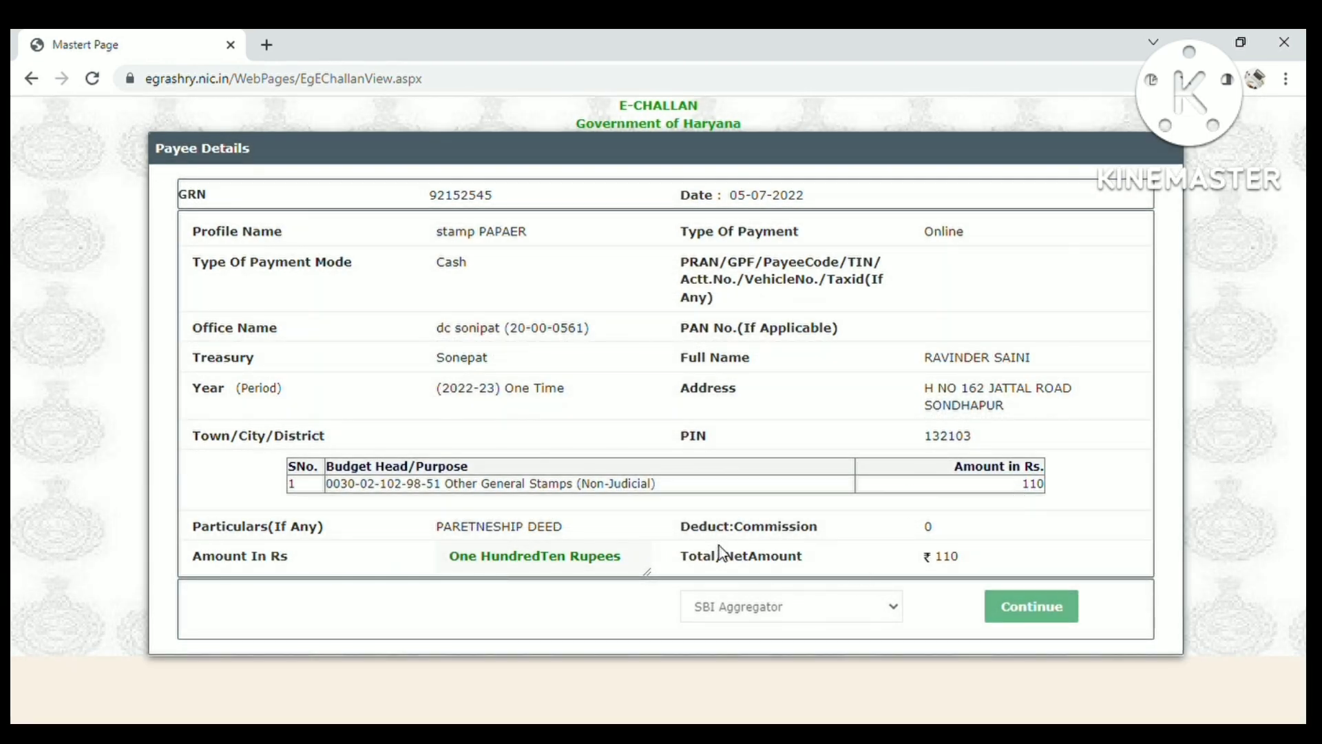
double_click(494, 198)
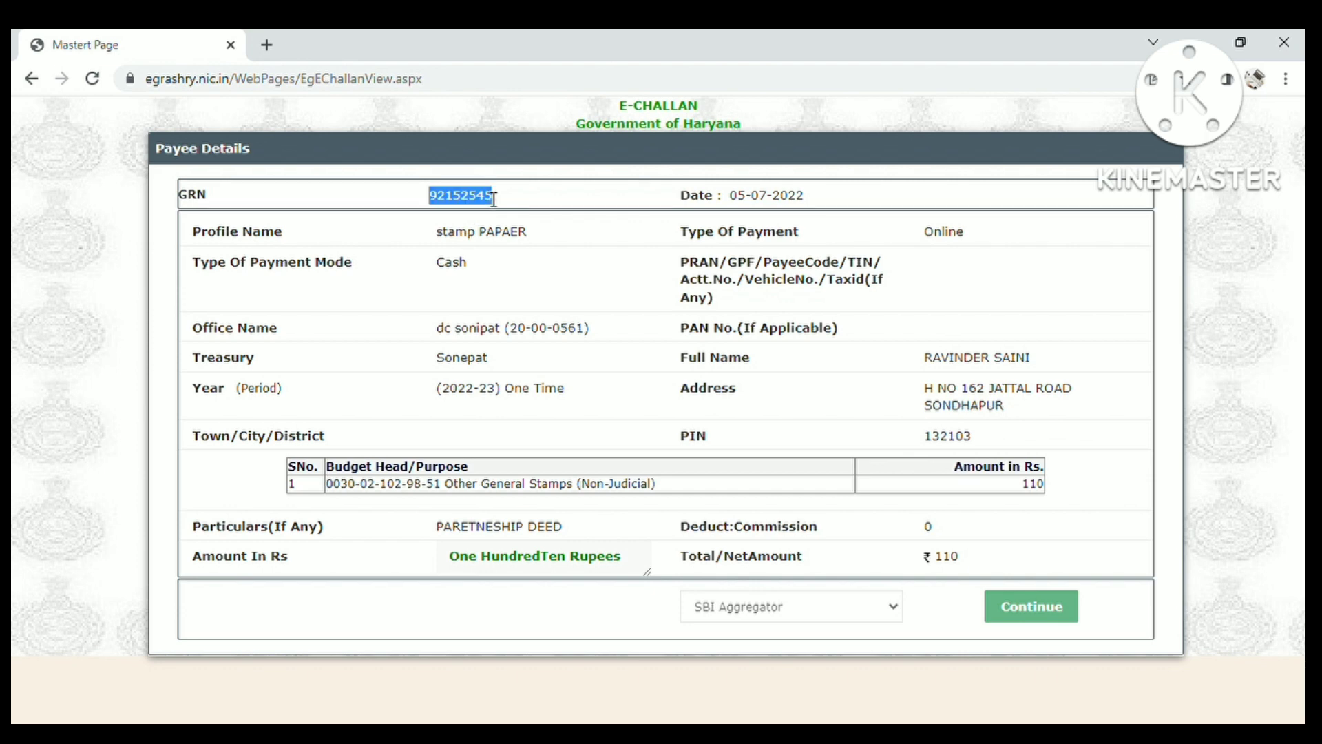
click(538, 215)
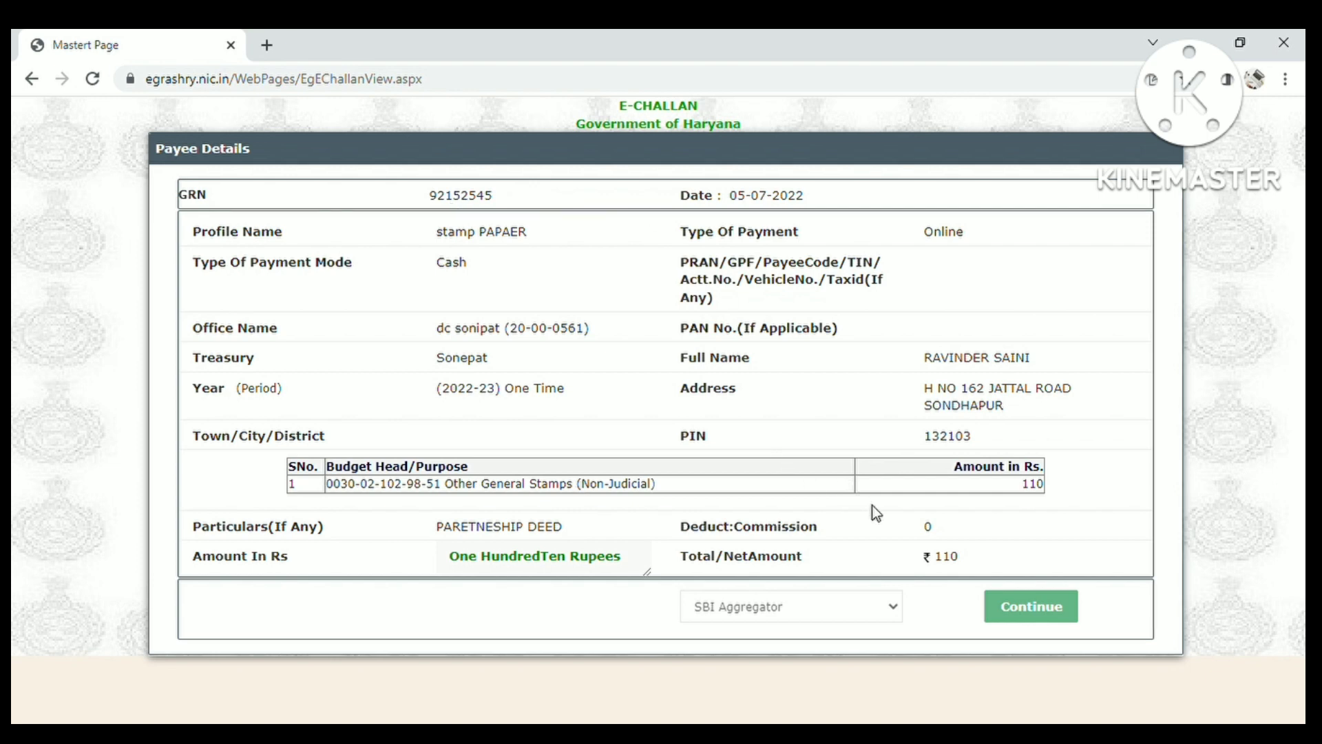
click(1026, 611)
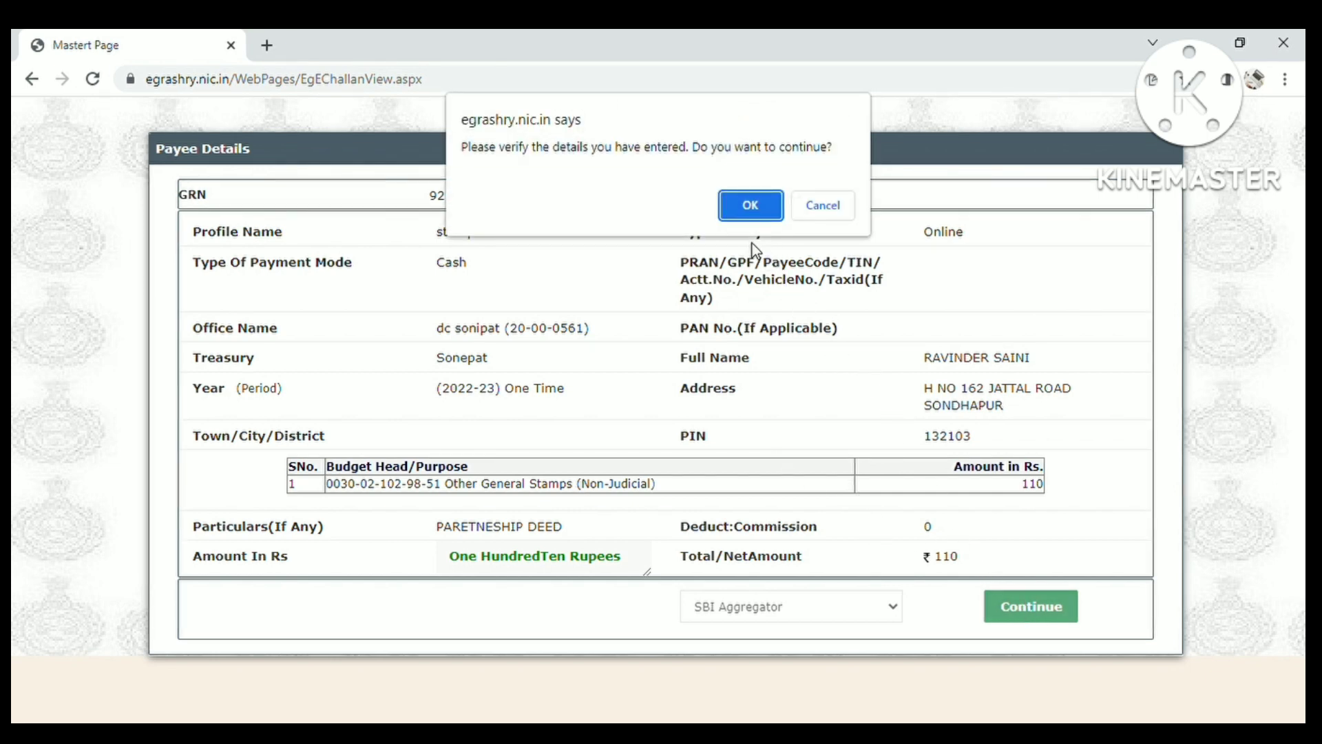
click(750, 205)
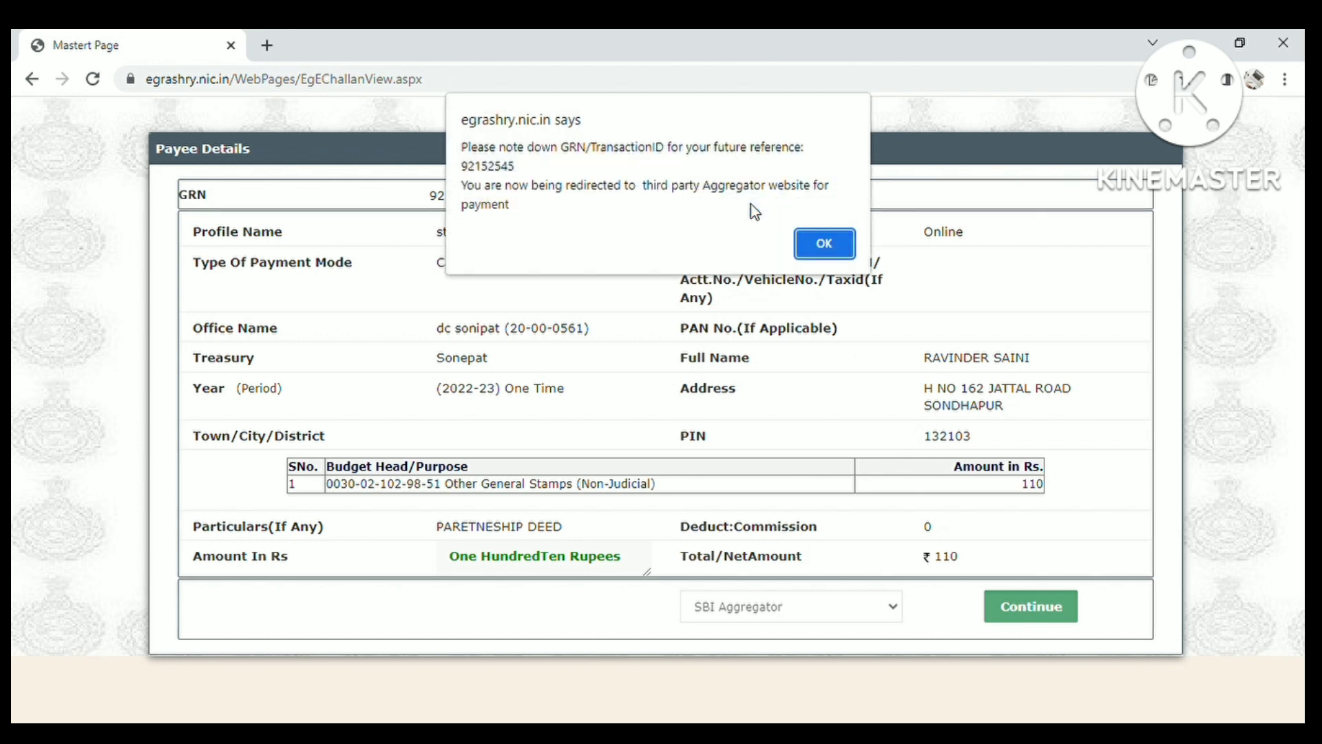
click(830, 243)
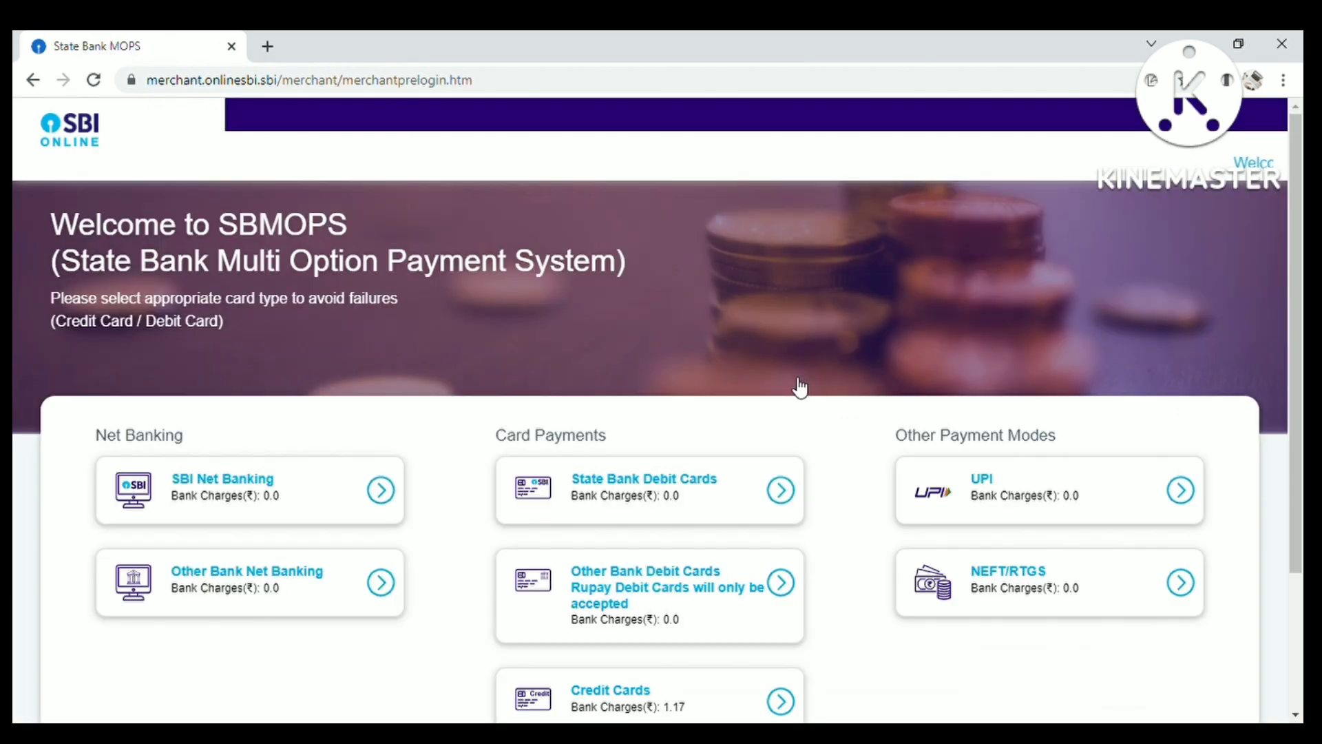
- Choose Other Bank Net Banking as the SBI MOPS payment method
scroll(685, 404, down, 3)
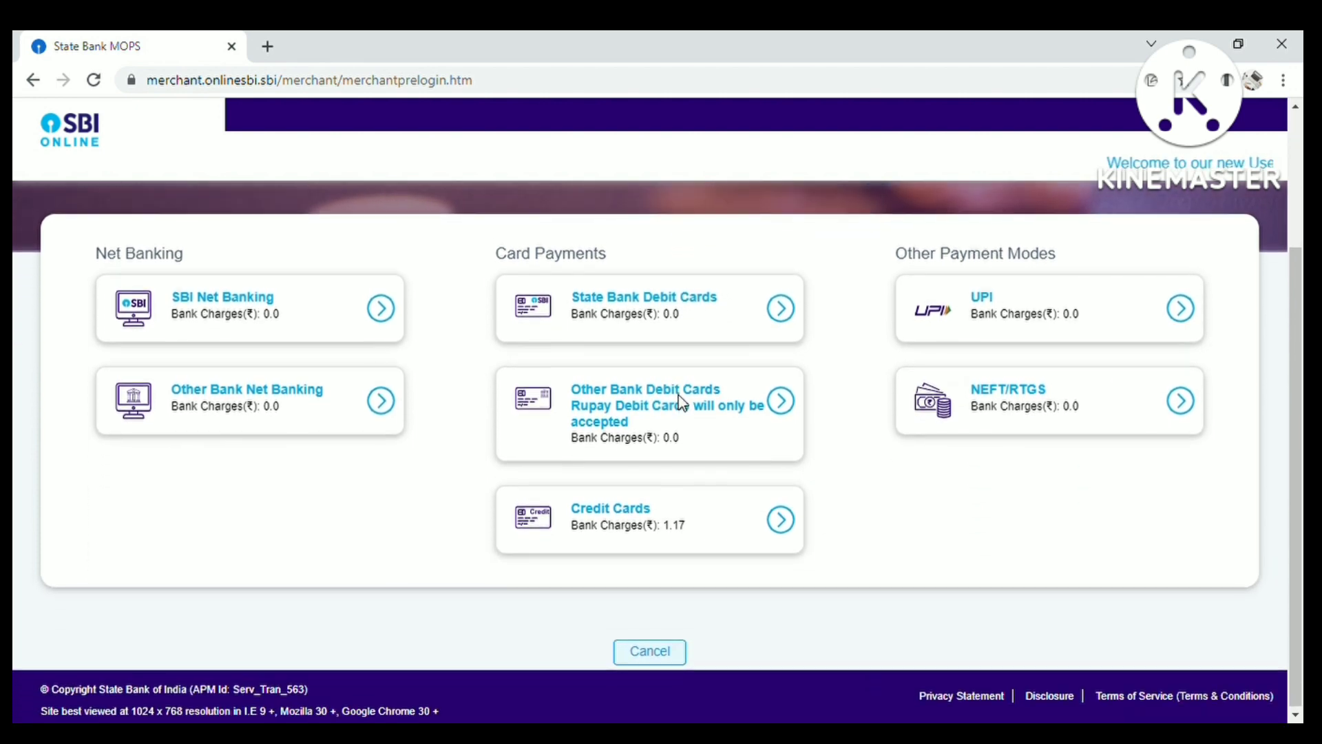
click(306, 405)
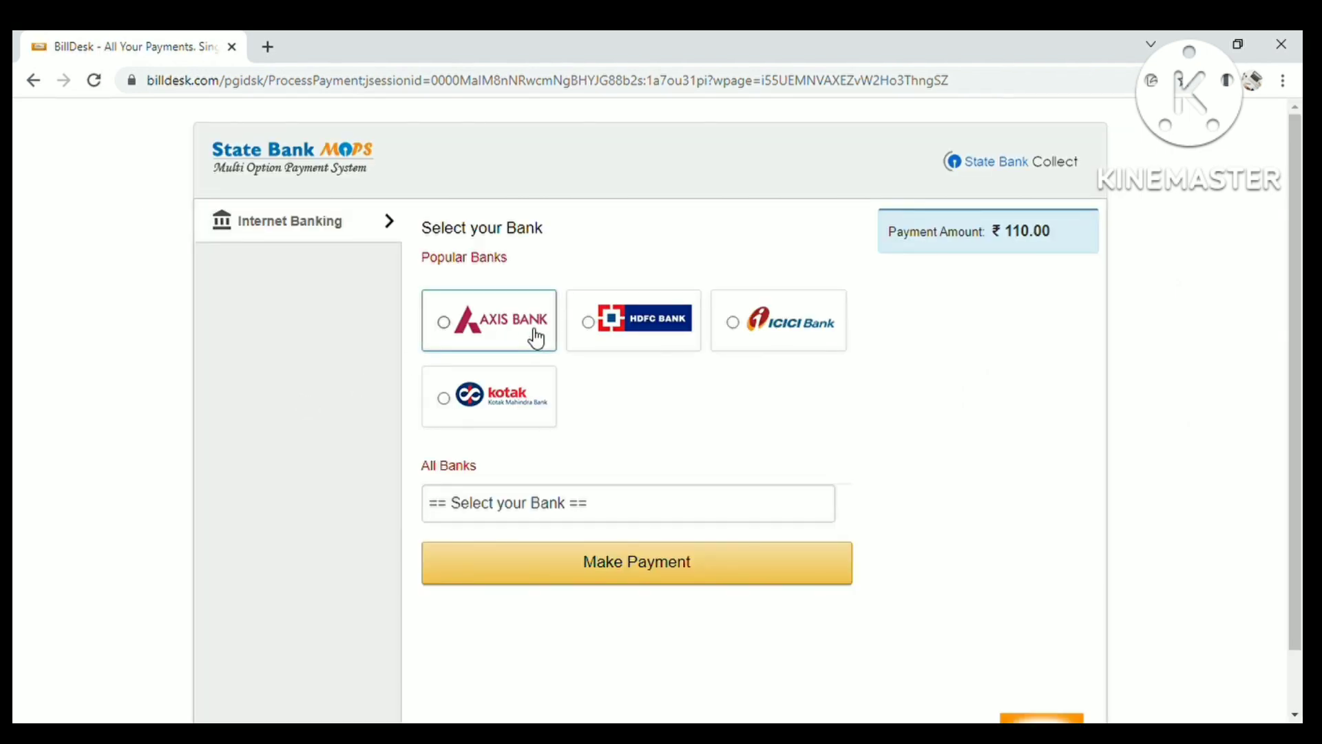
- Pay the ₹110.00 through HDFC Bank net banking on BillDesk
click(587, 326)
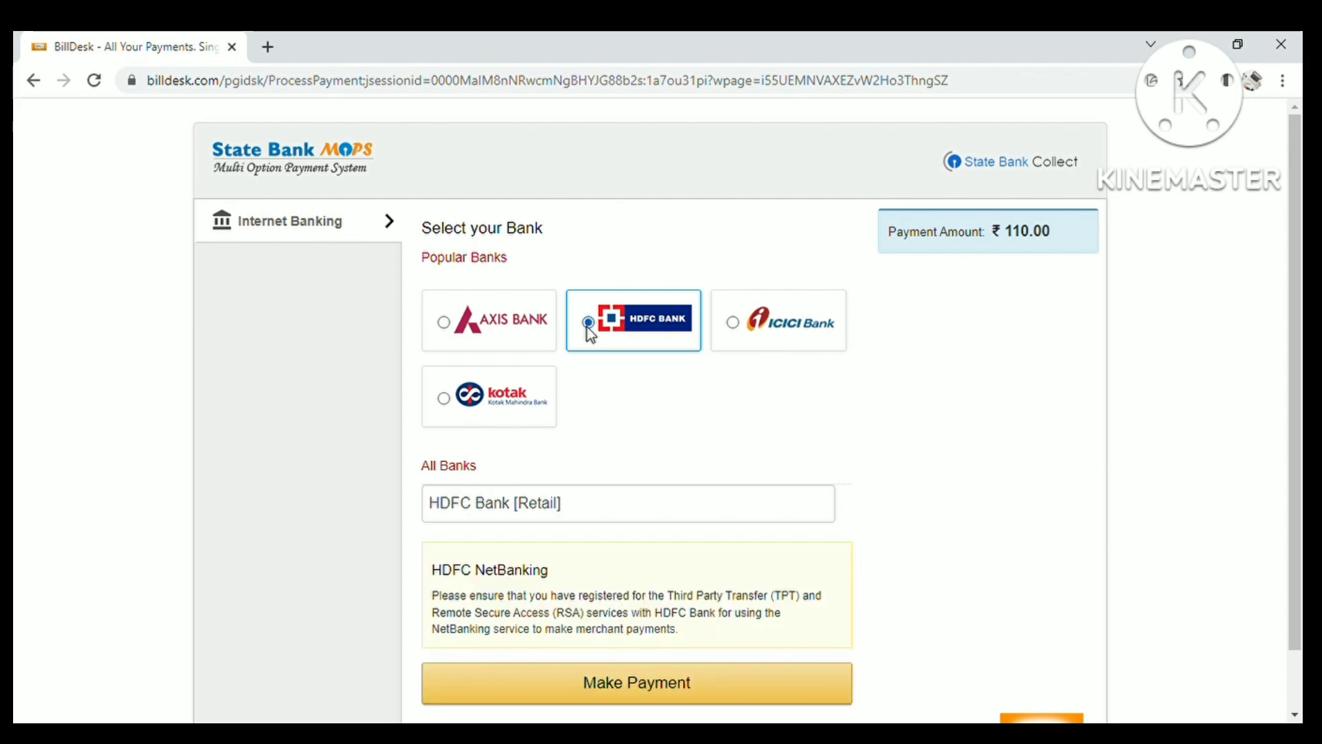
scroll(586, 496, down, 1)
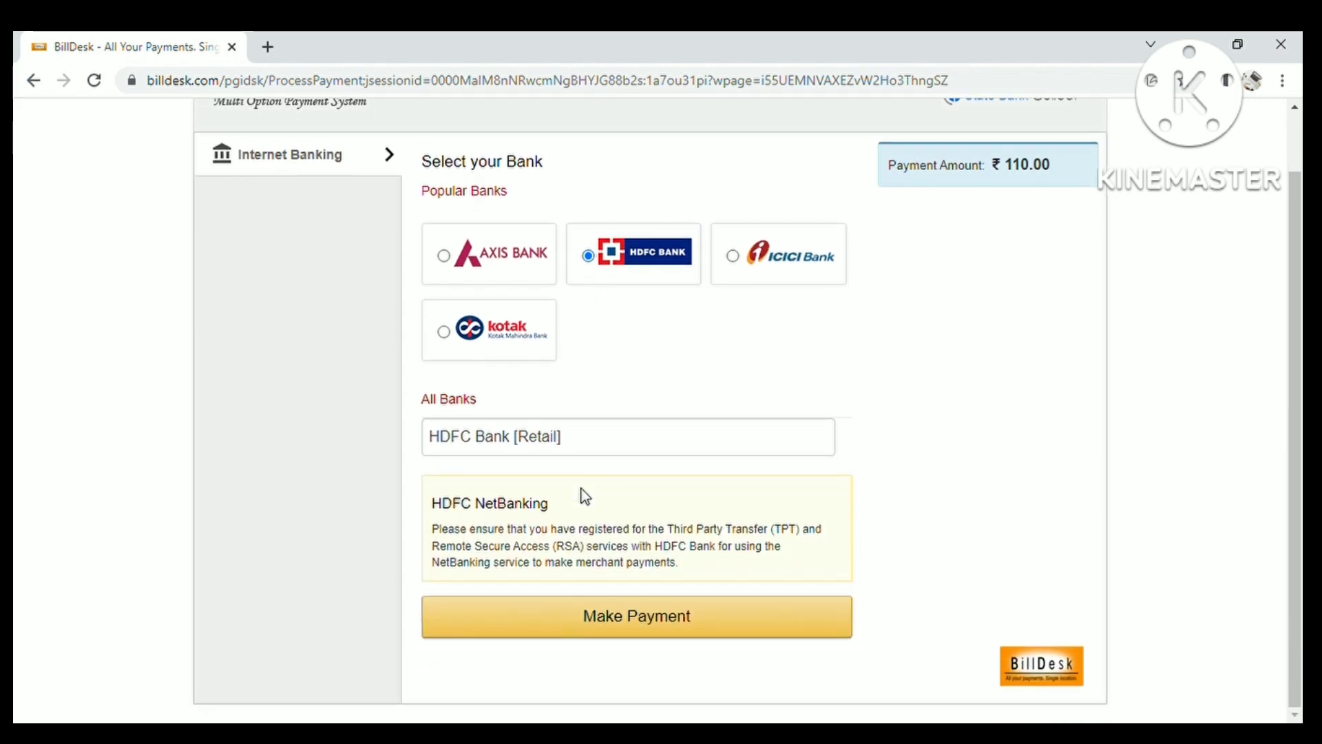
scroll(582, 491, up, 1)
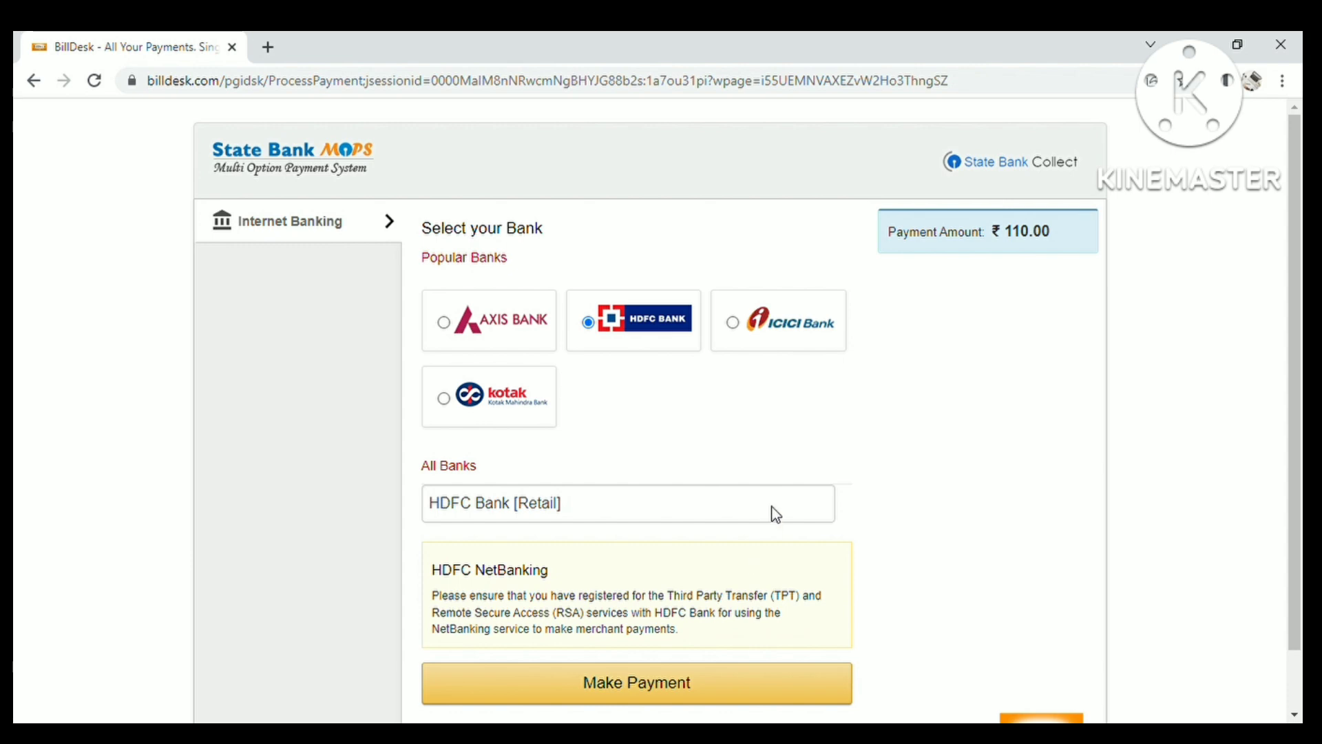
click(661, 693)
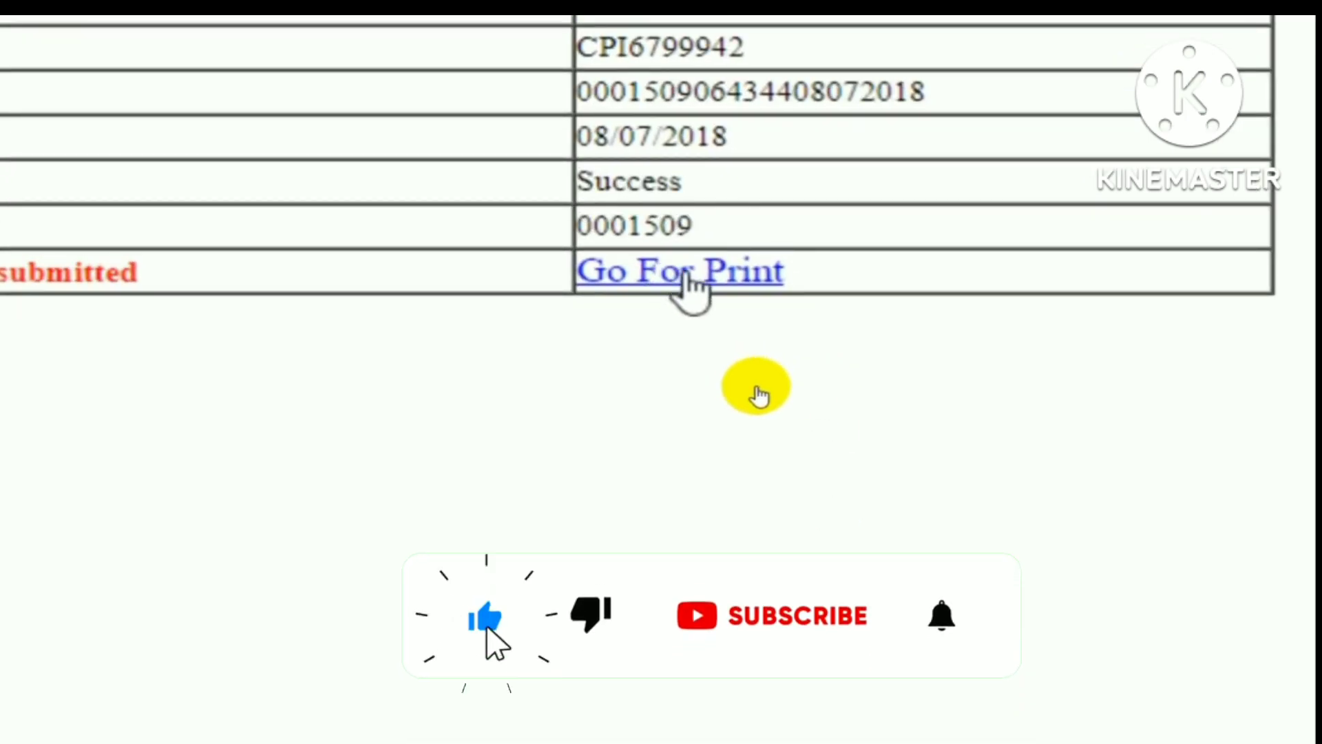
- Download the paid challan as ExportedReport.pdf and go back to the portal home page
click(689, 276)
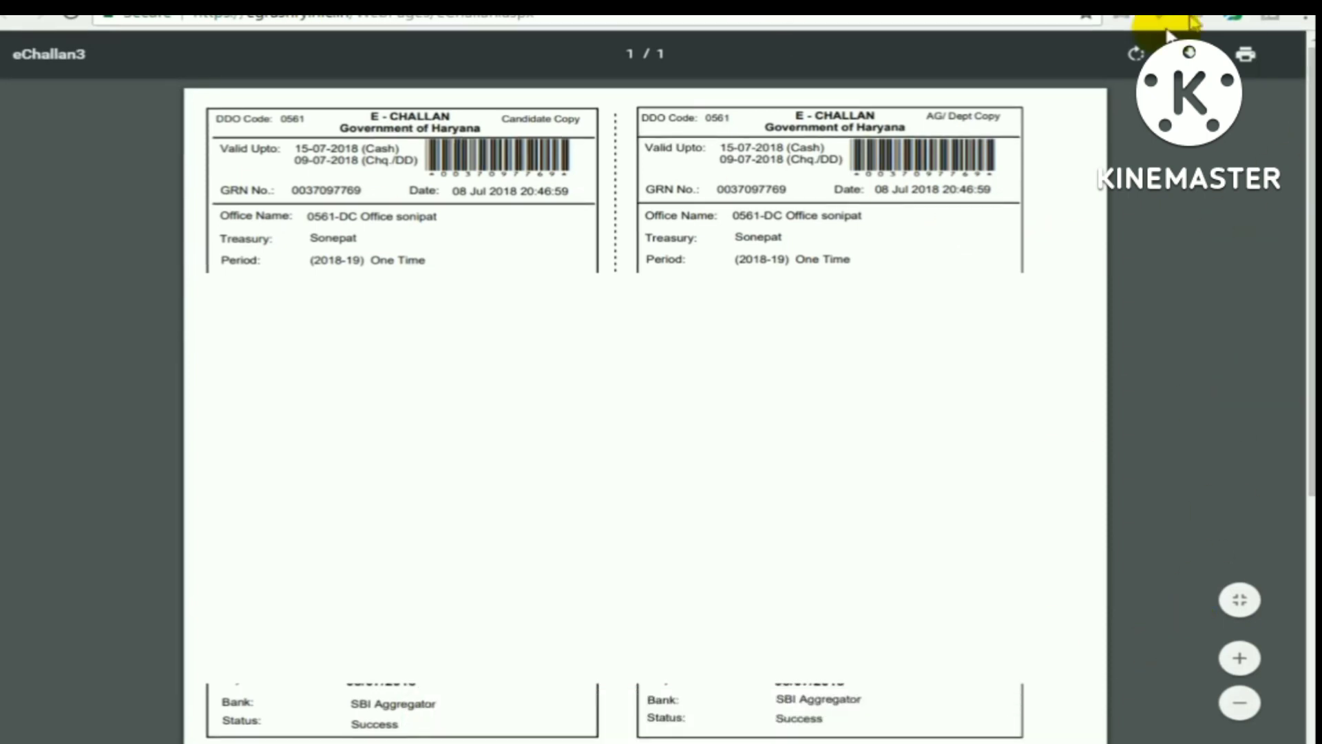
click(1190, 52)
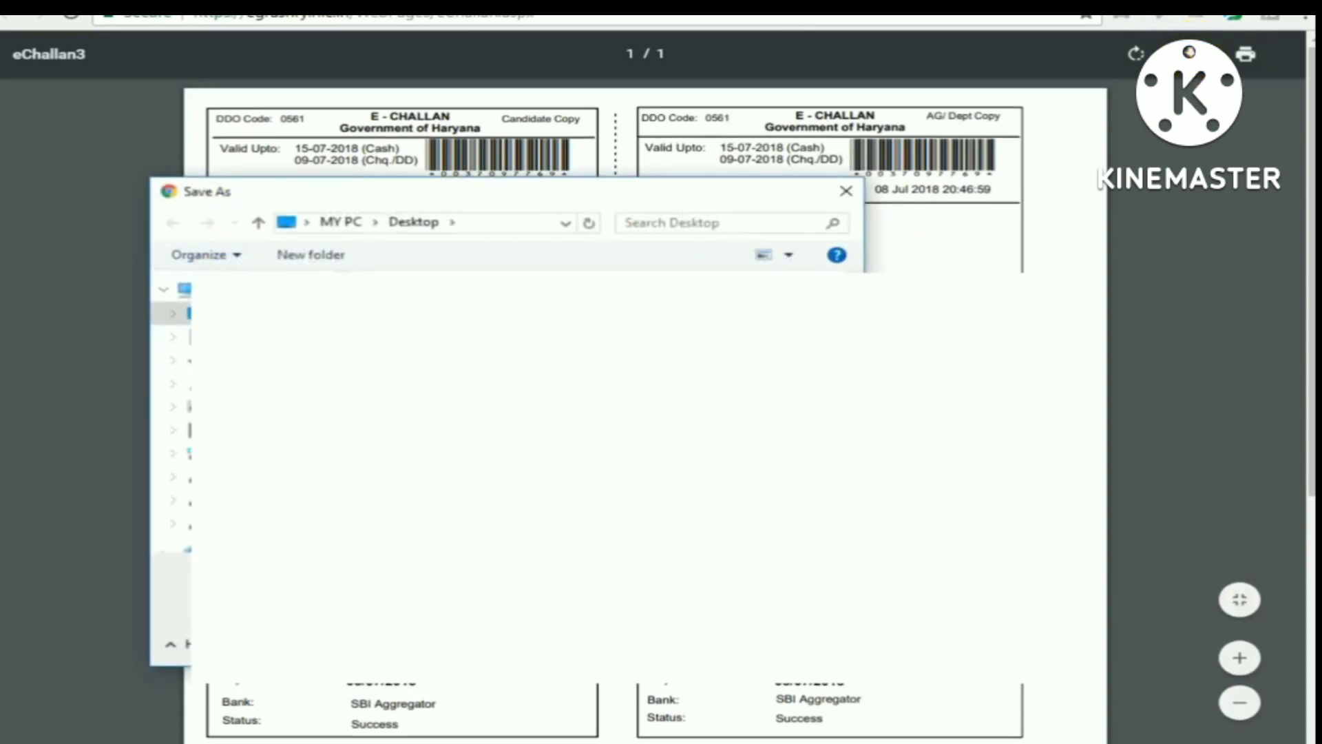
key(Return)
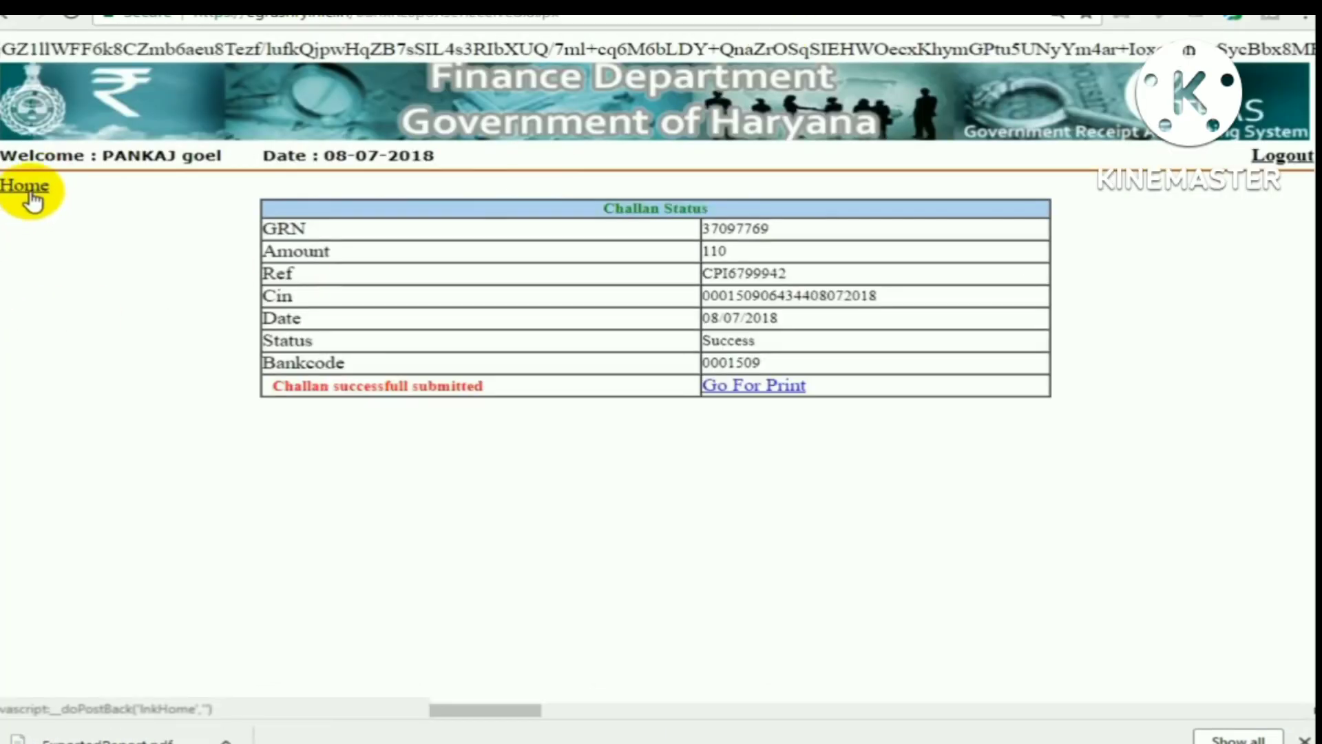
click(28, 193)
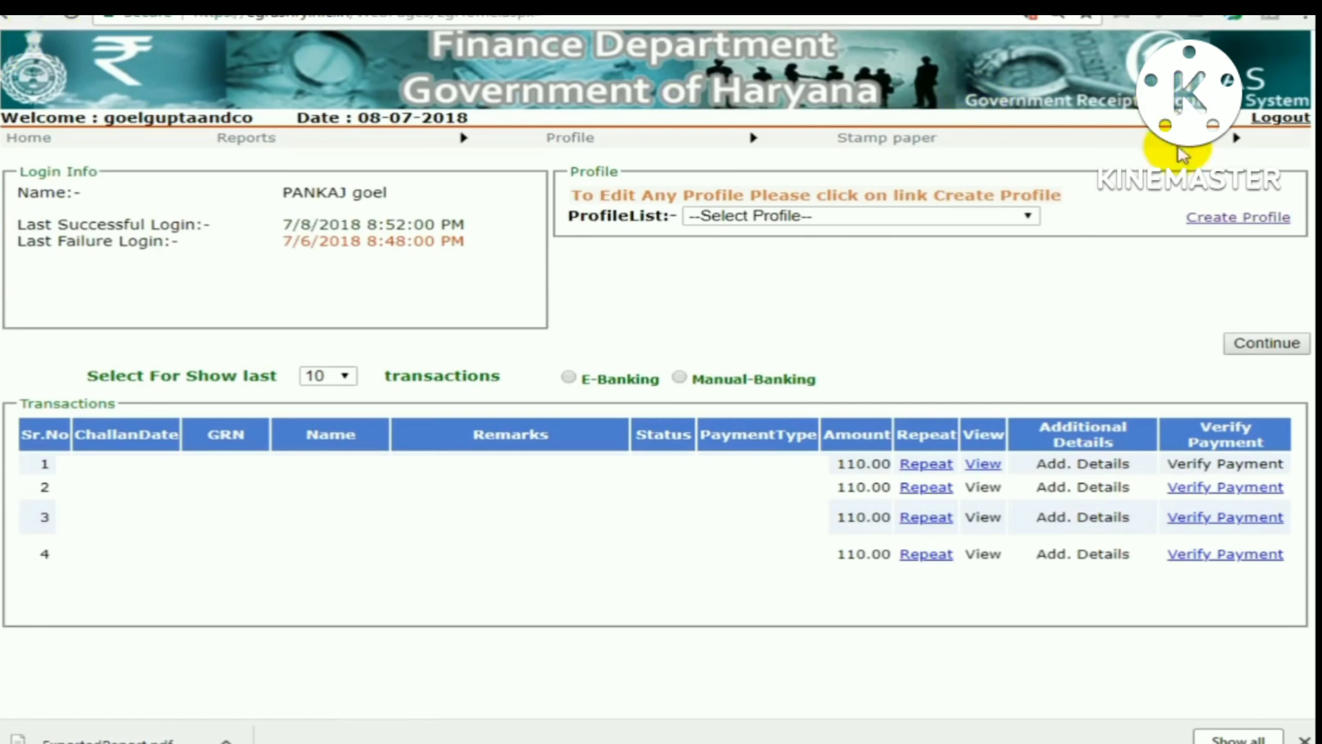
- Choose the Stamp paper profile and open Stamp paper > Prepare Stamp Paper
click(791, 218)
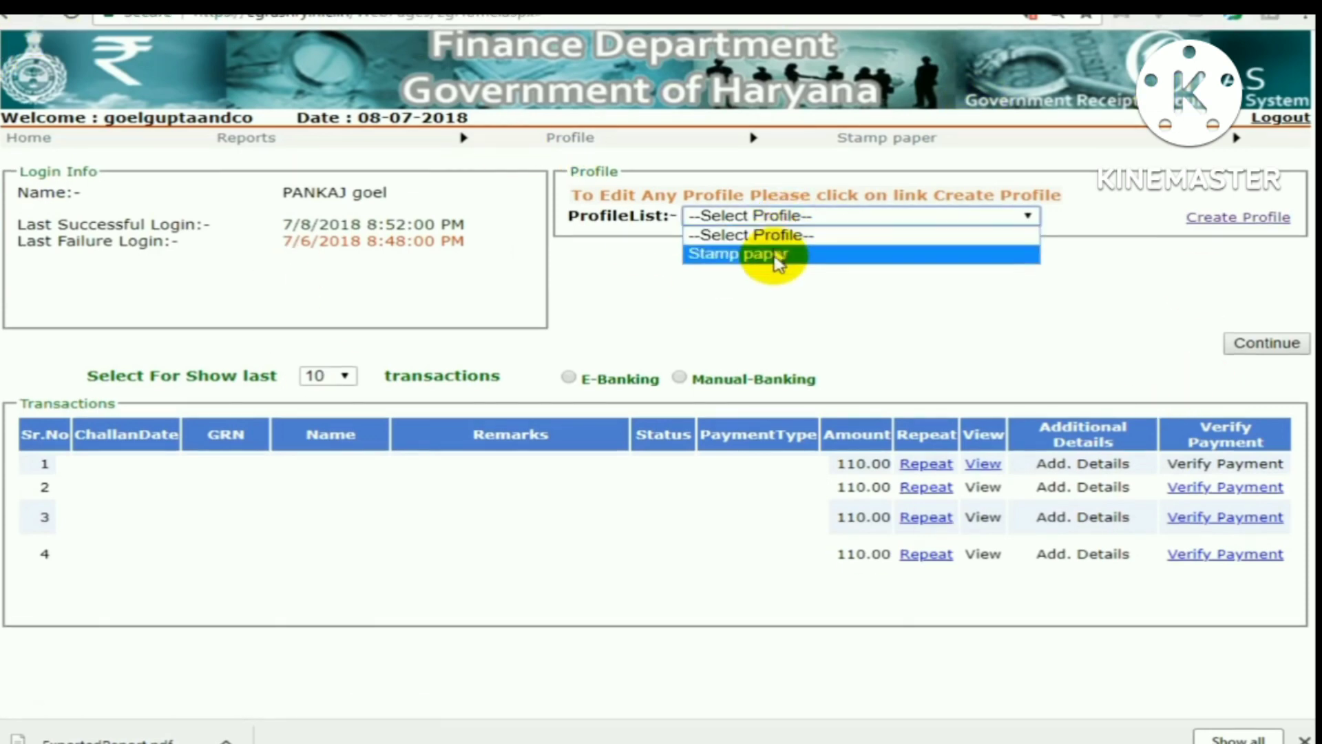
click(777, 255)
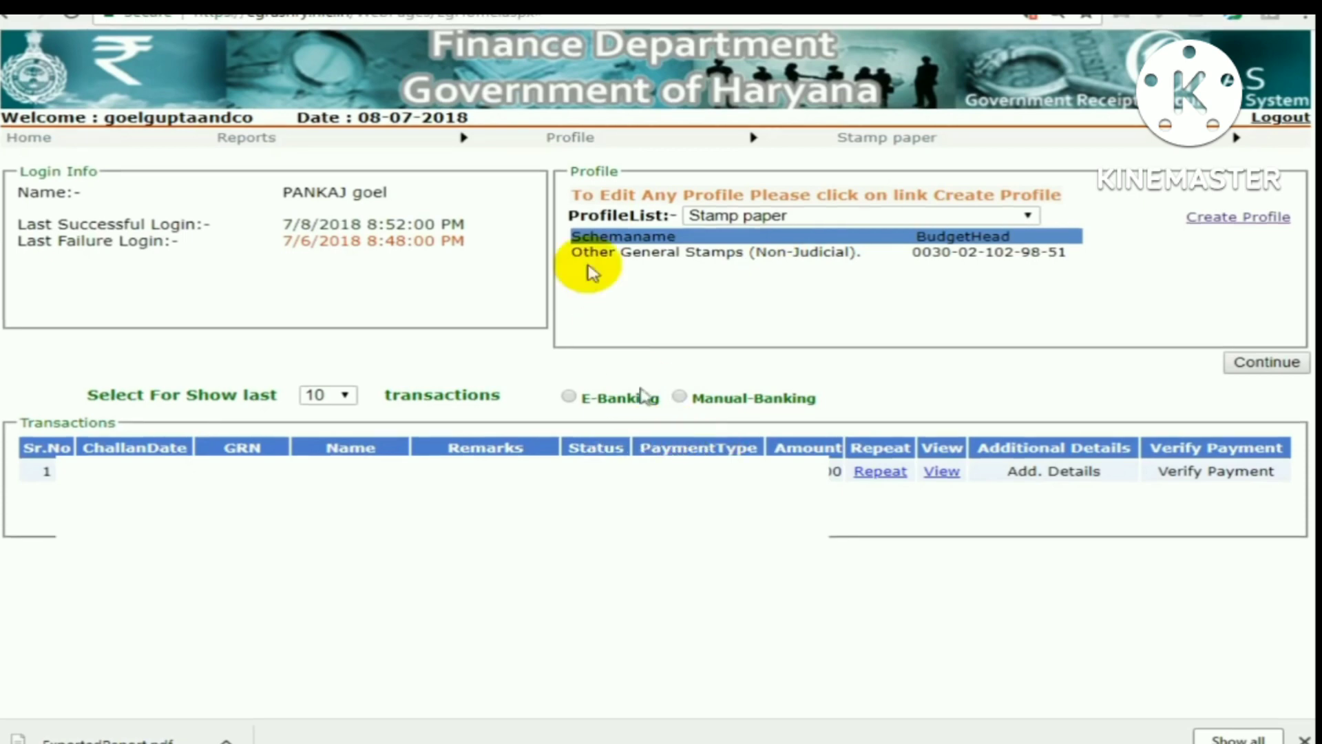
mouse_move(771, 164)
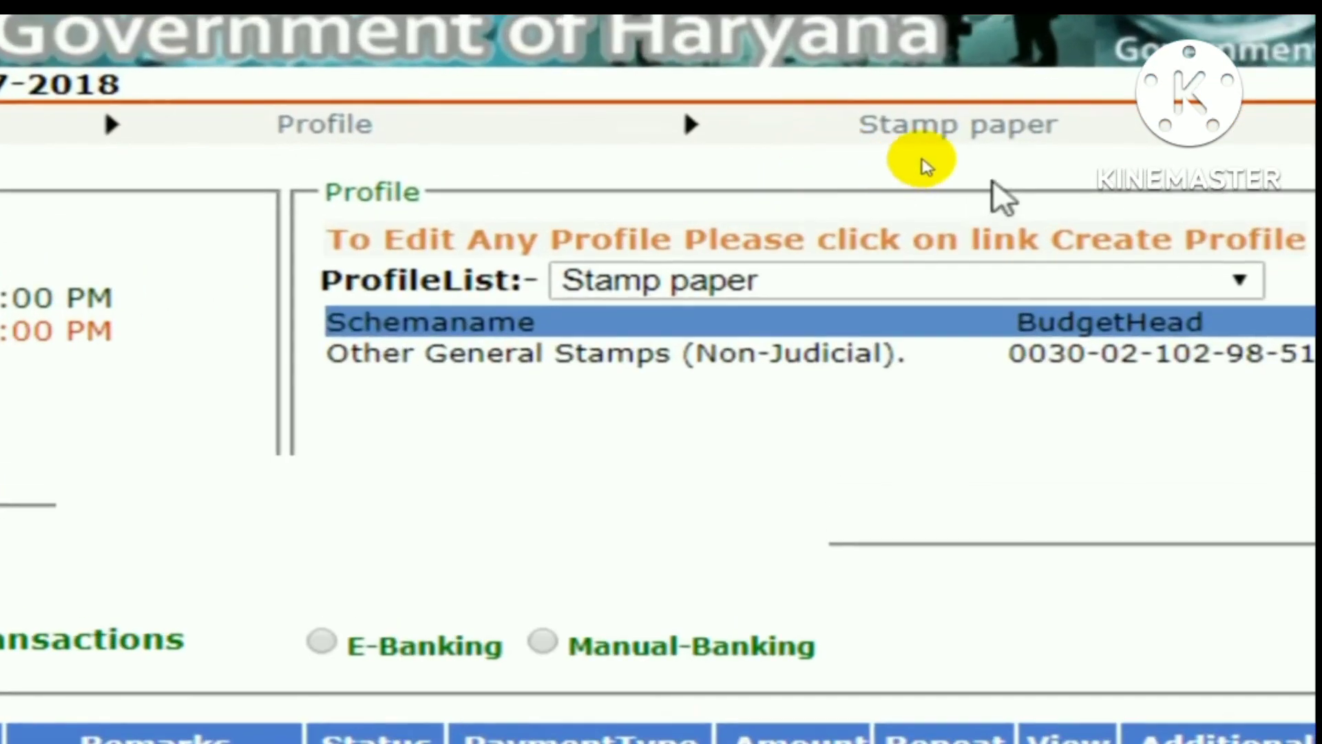
mouse_move(907, 145)
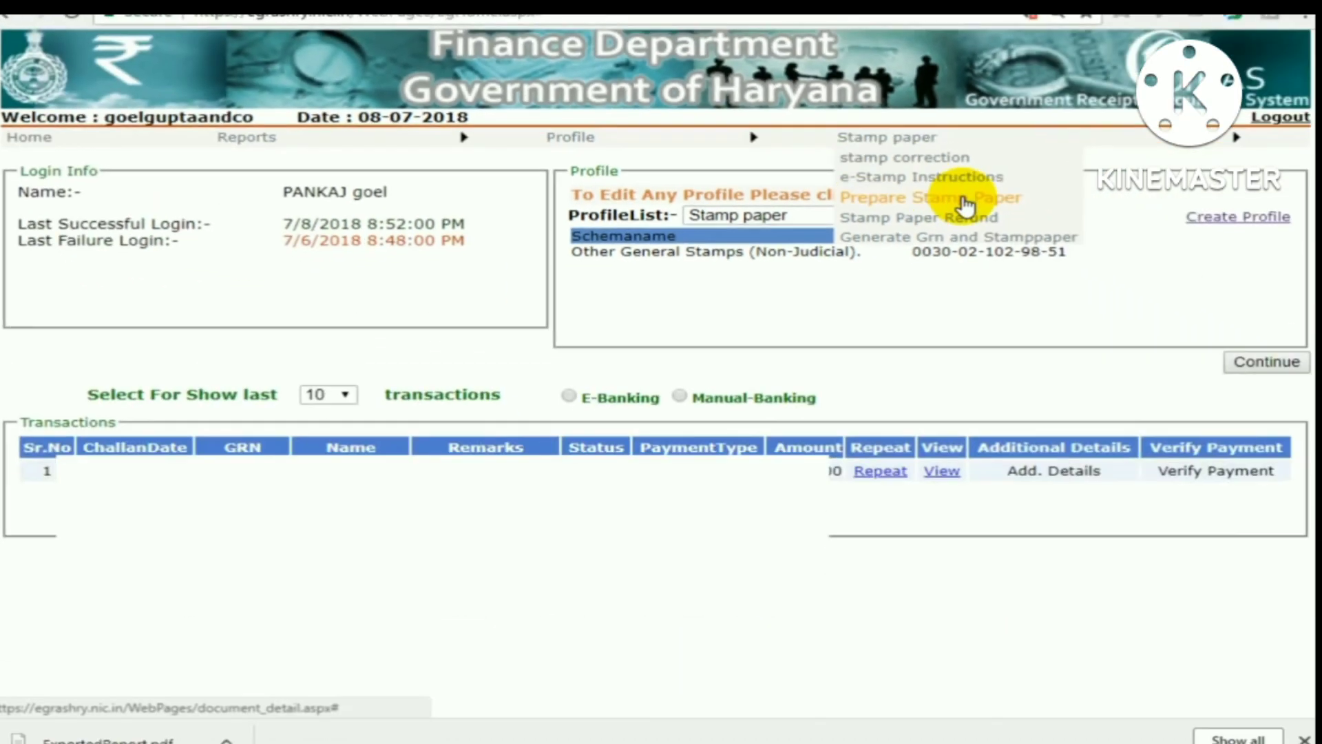
click(909, 245)
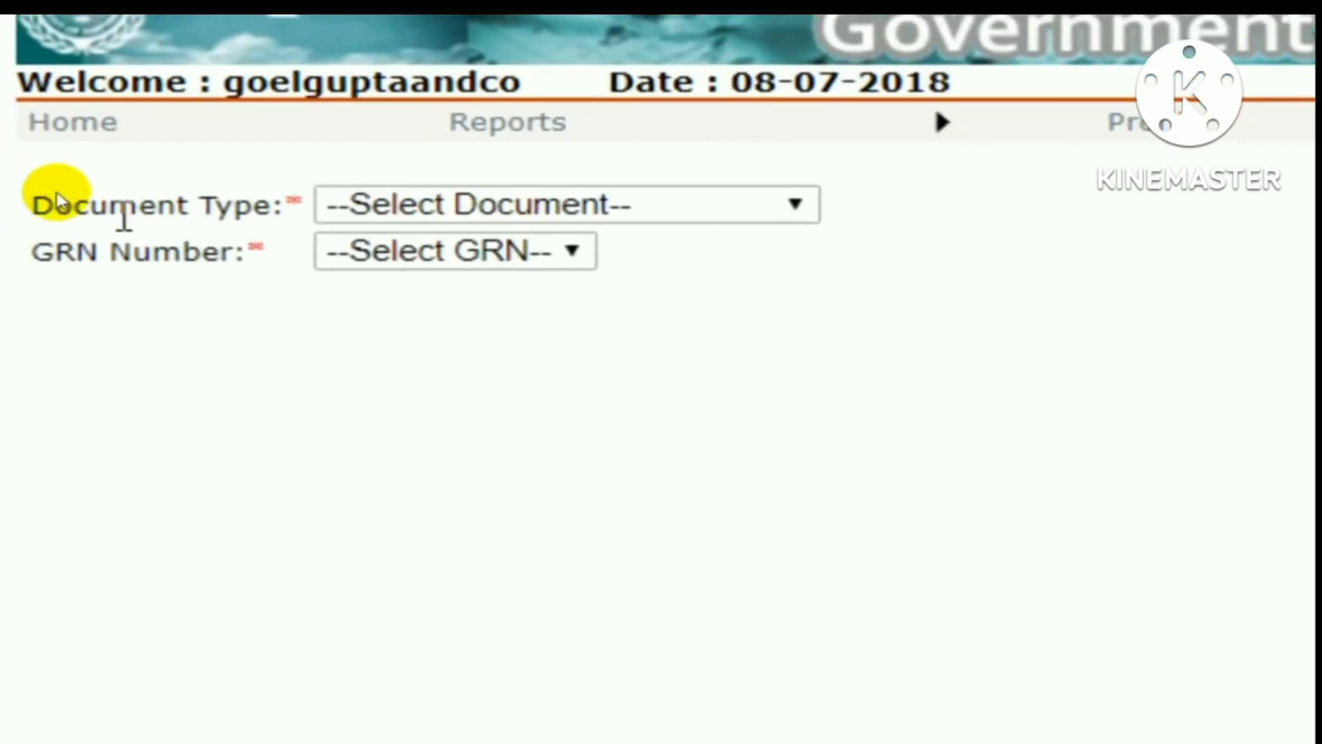
- Set Document Type to Partnership deed and select the paid challan's GRN number
click(446, 201)
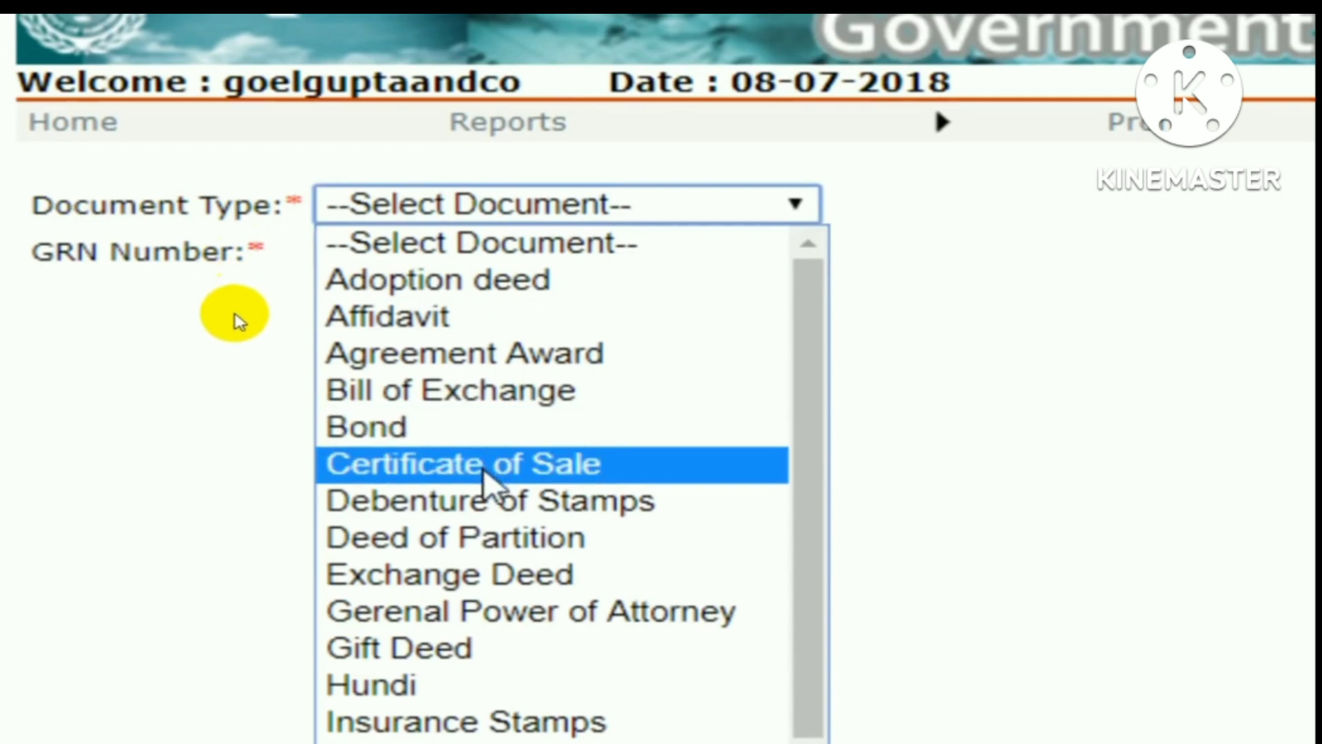
scroll(490, 623, down, 3)
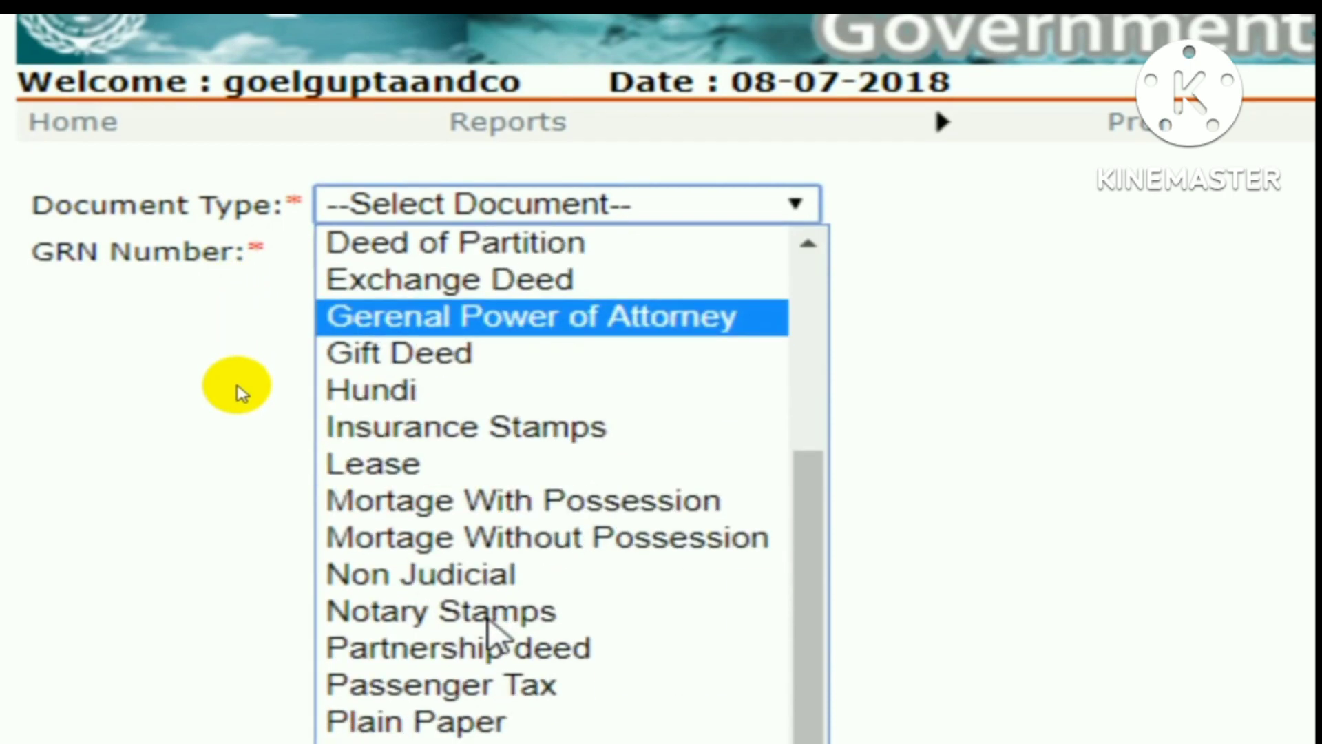
click(491, 651)
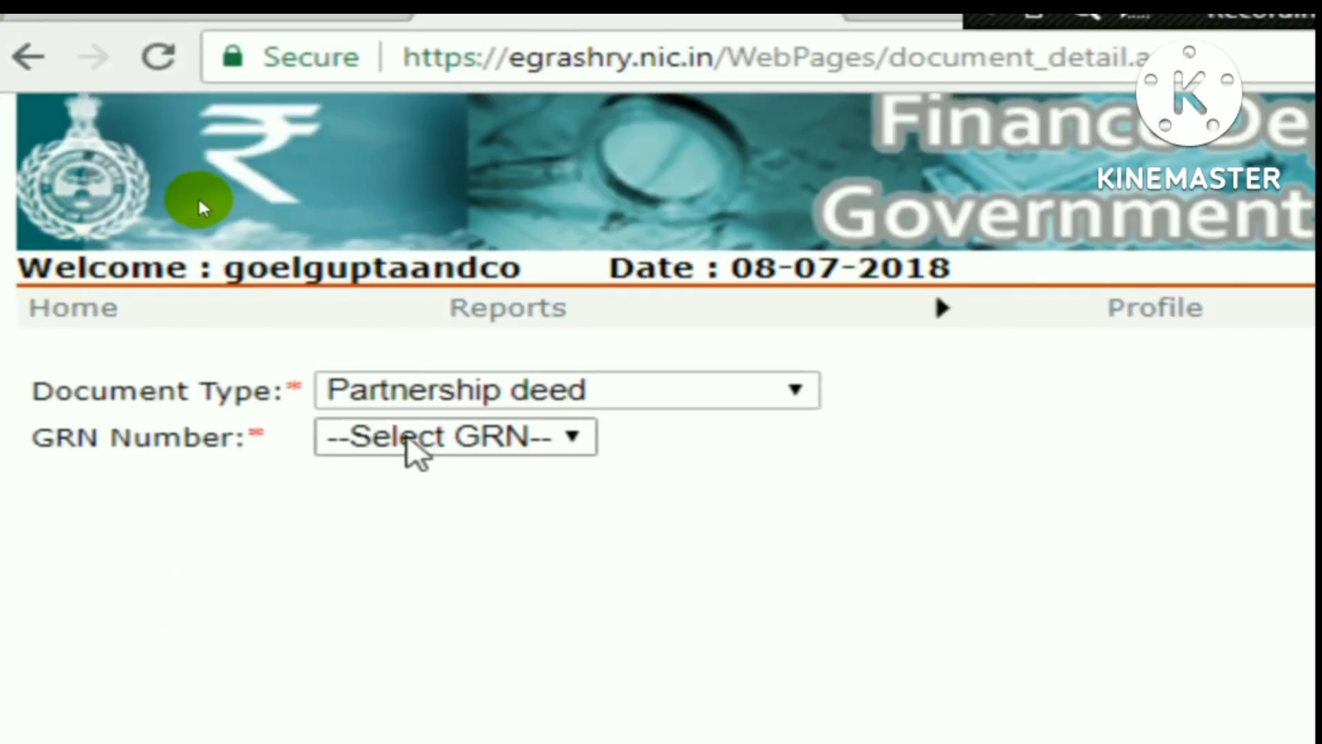
click(413, 249)
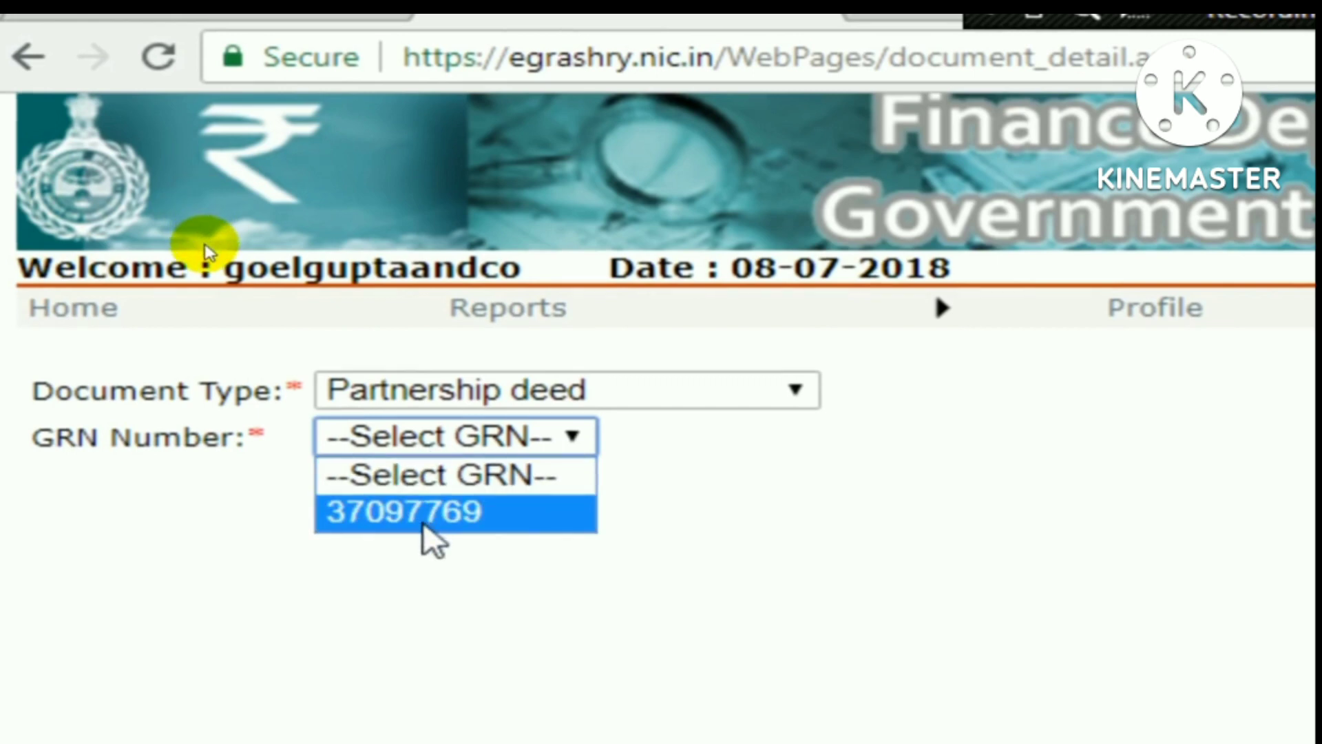
click(424, 513)
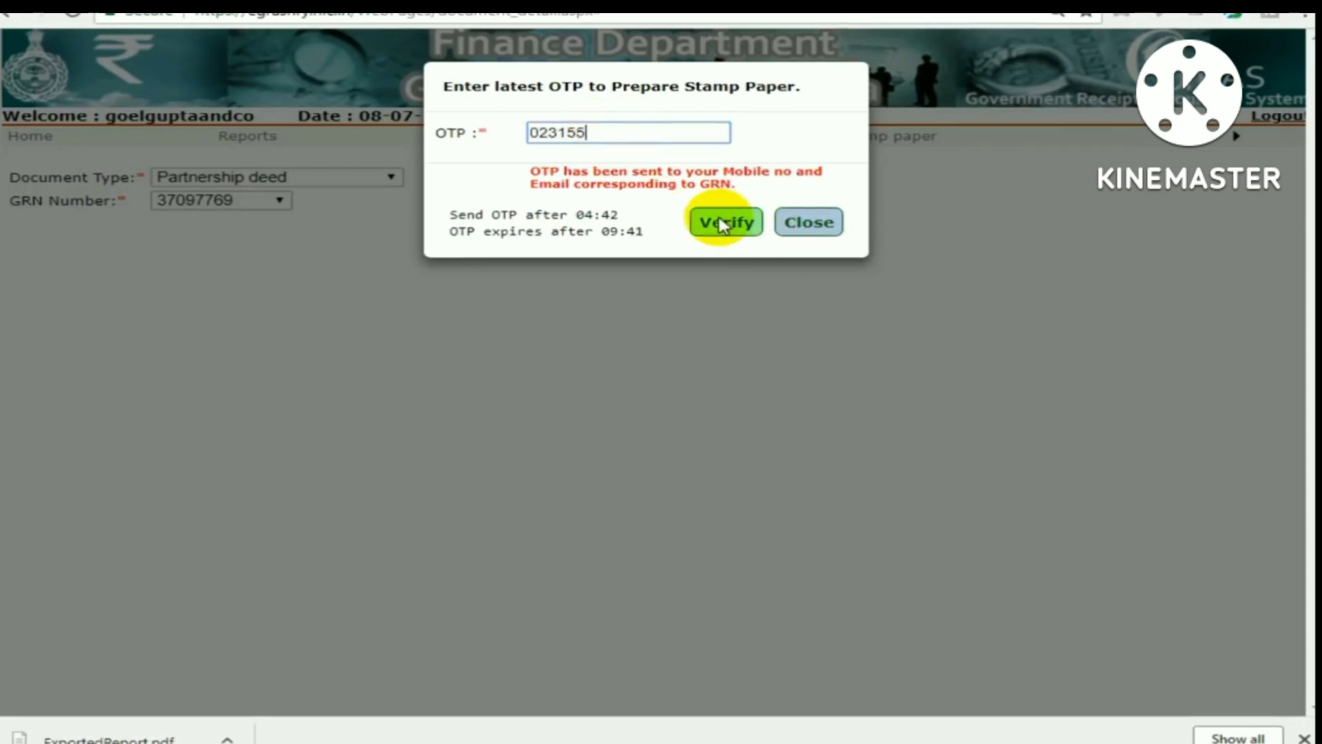
- Verify the entered OTP and dismiss the OTP verified alert
click(733, 236)
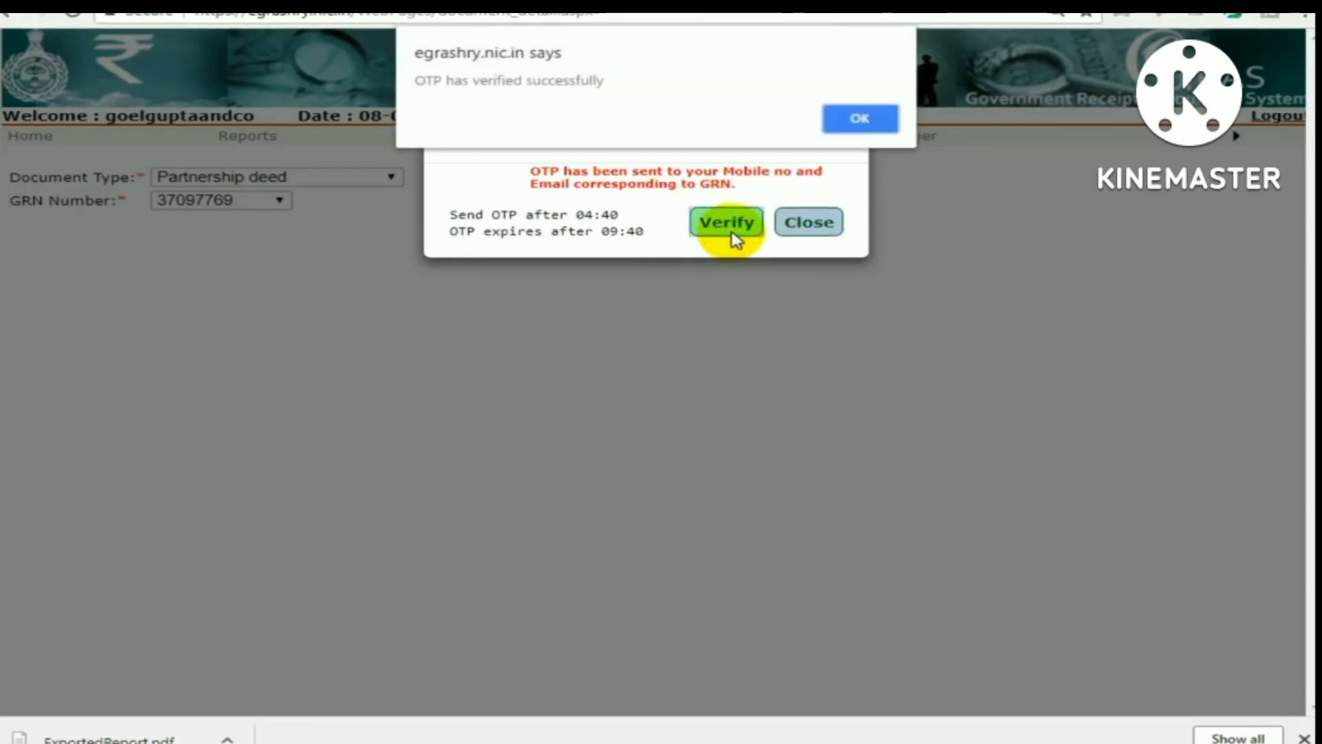
click(859, 118)
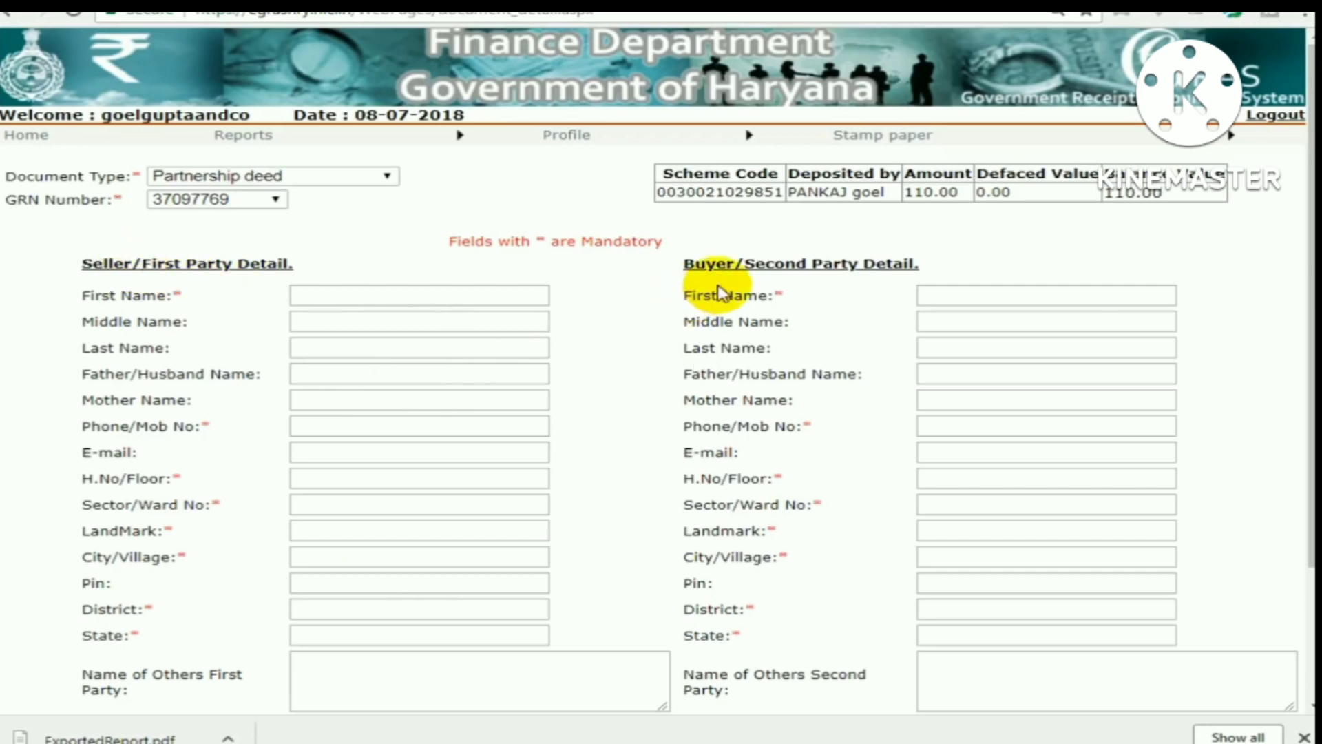
- Fill in the party details and the stamp paper's purpose on the Amount Paid 110.00 form
scroll(865, 384, down, 3)
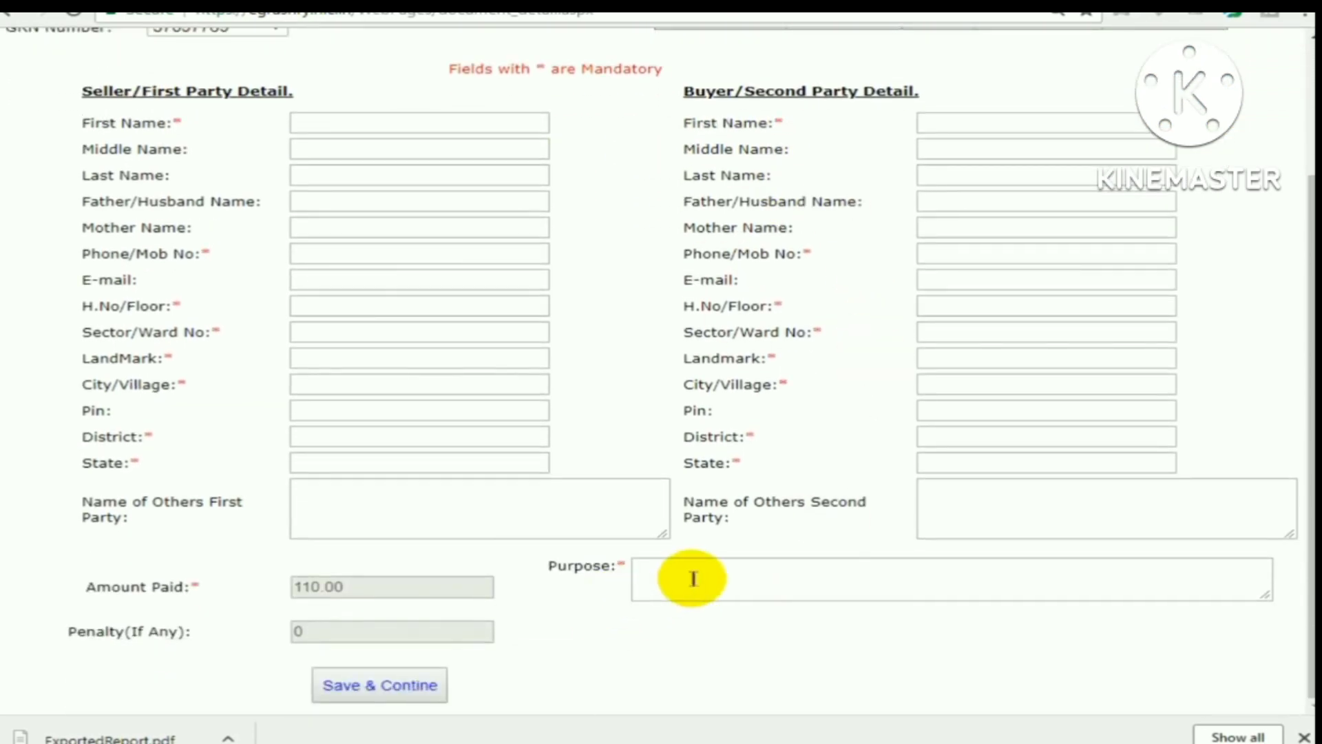
click(686, 579)
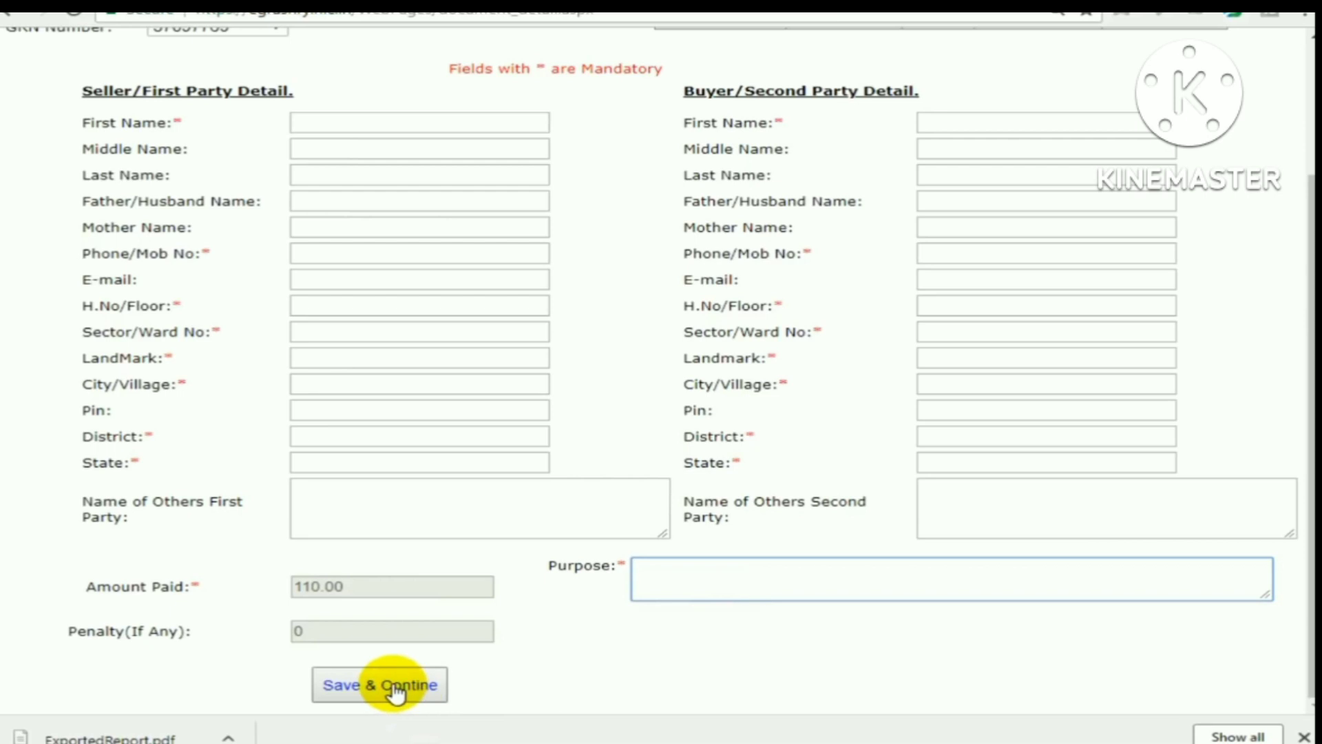
scroll(551, 303, up, 2)
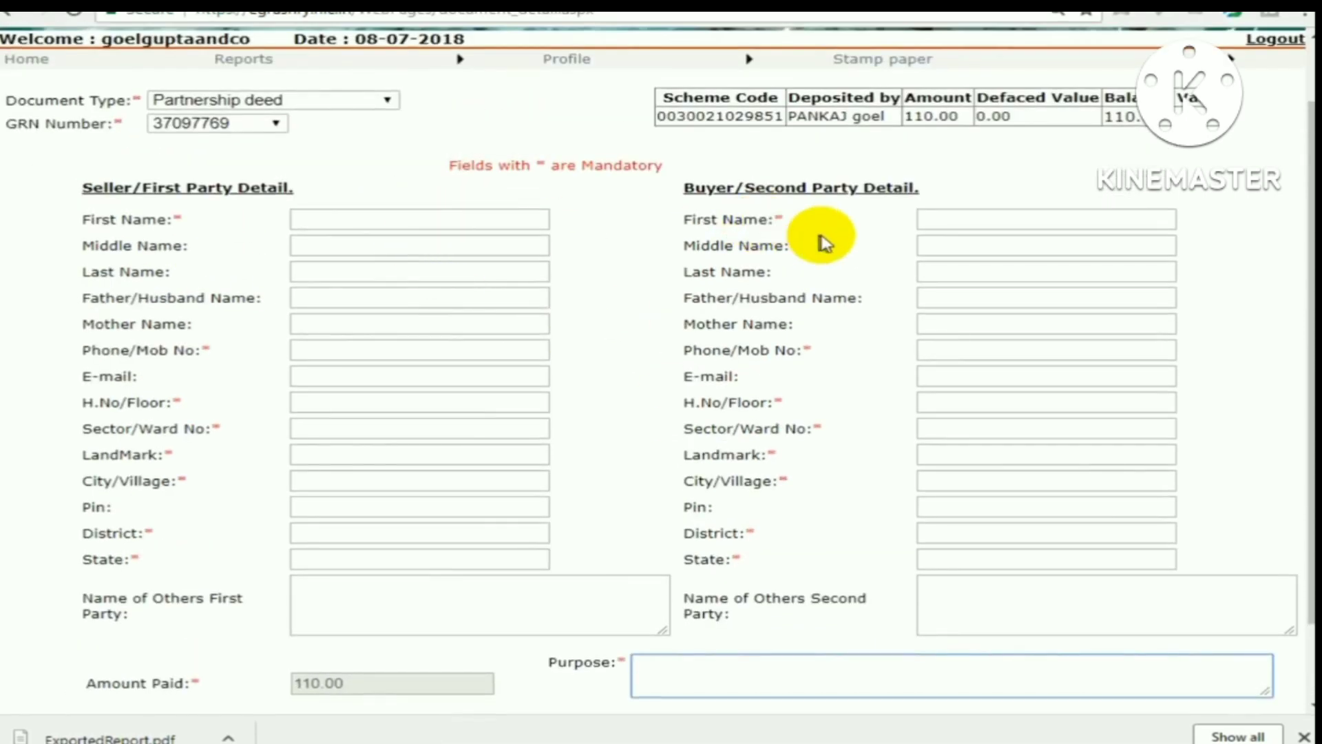
scroll(1193, 97, down, 2)
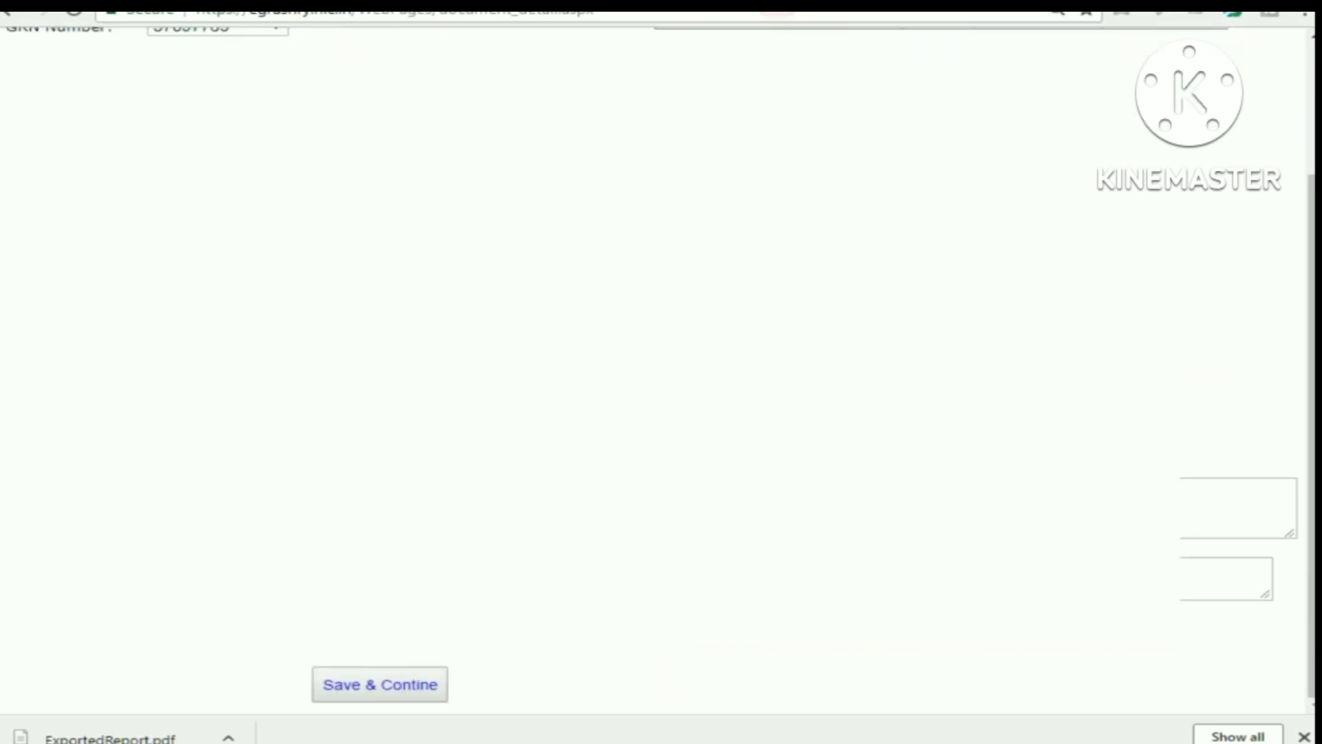
- Submit the party details, enter the displayed captcha code and save the stamp paper record
click(411, 694)
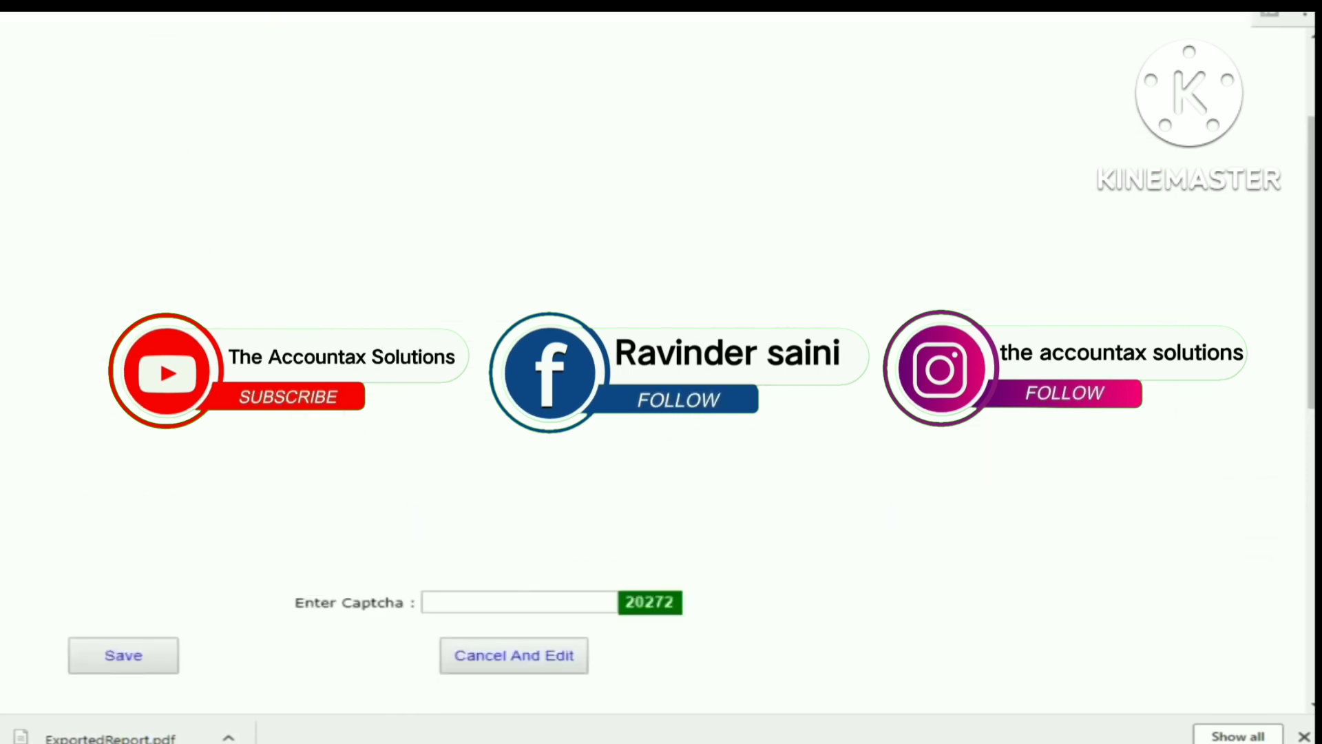
scroll(523, 648, up, 1)
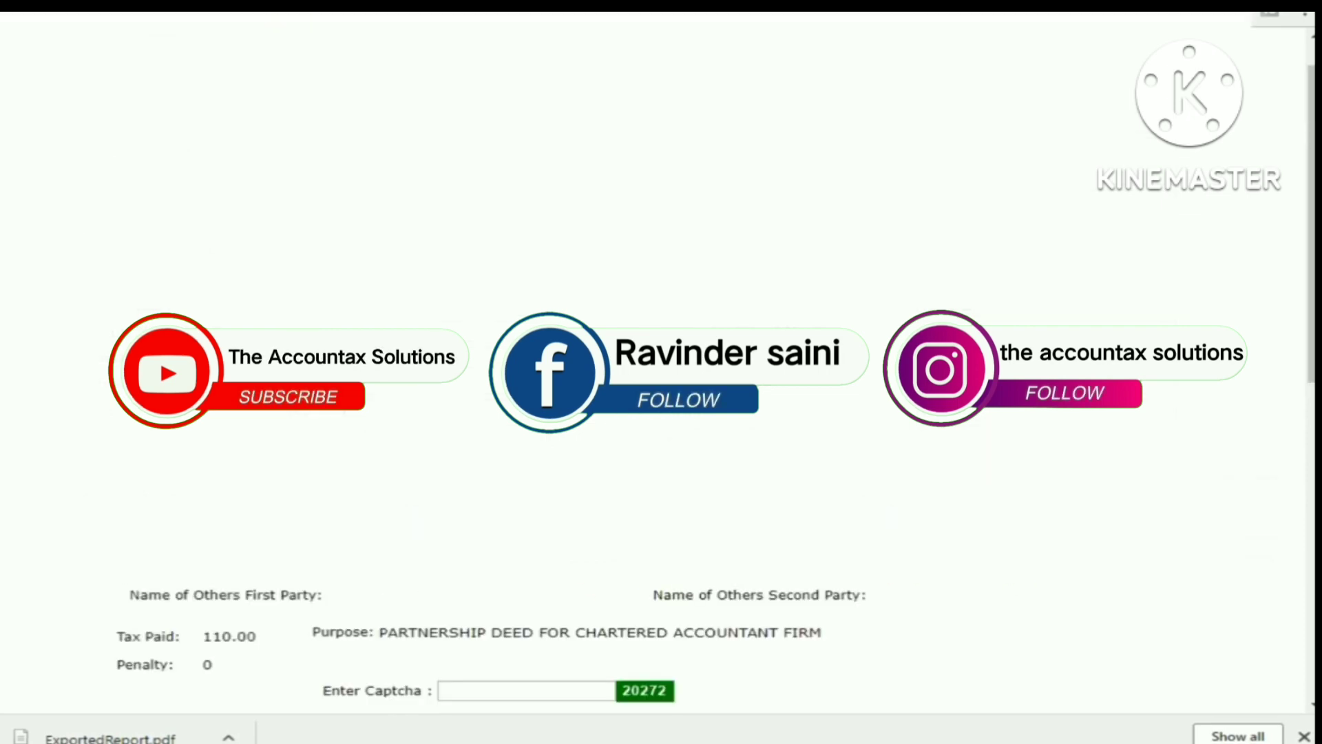
scroll(556, 648, down, 1)
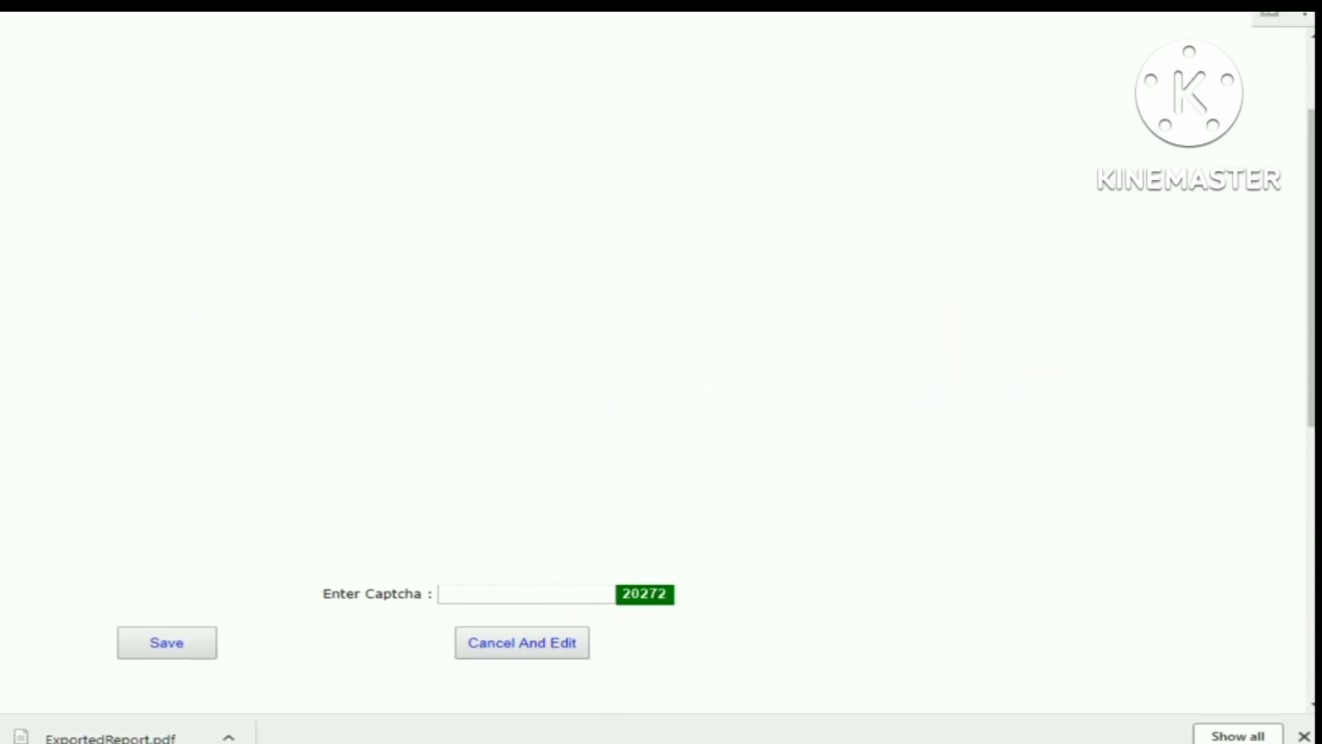
click(481, 593)
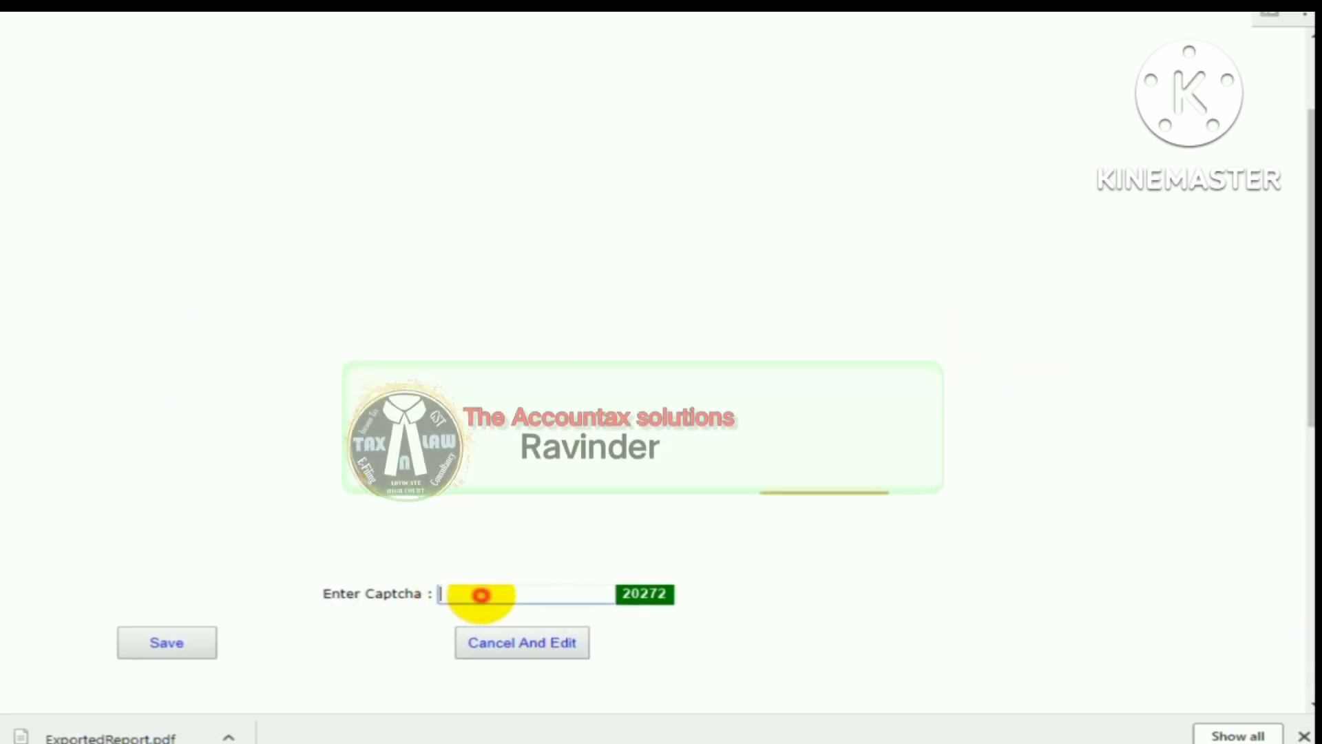
text(20272)
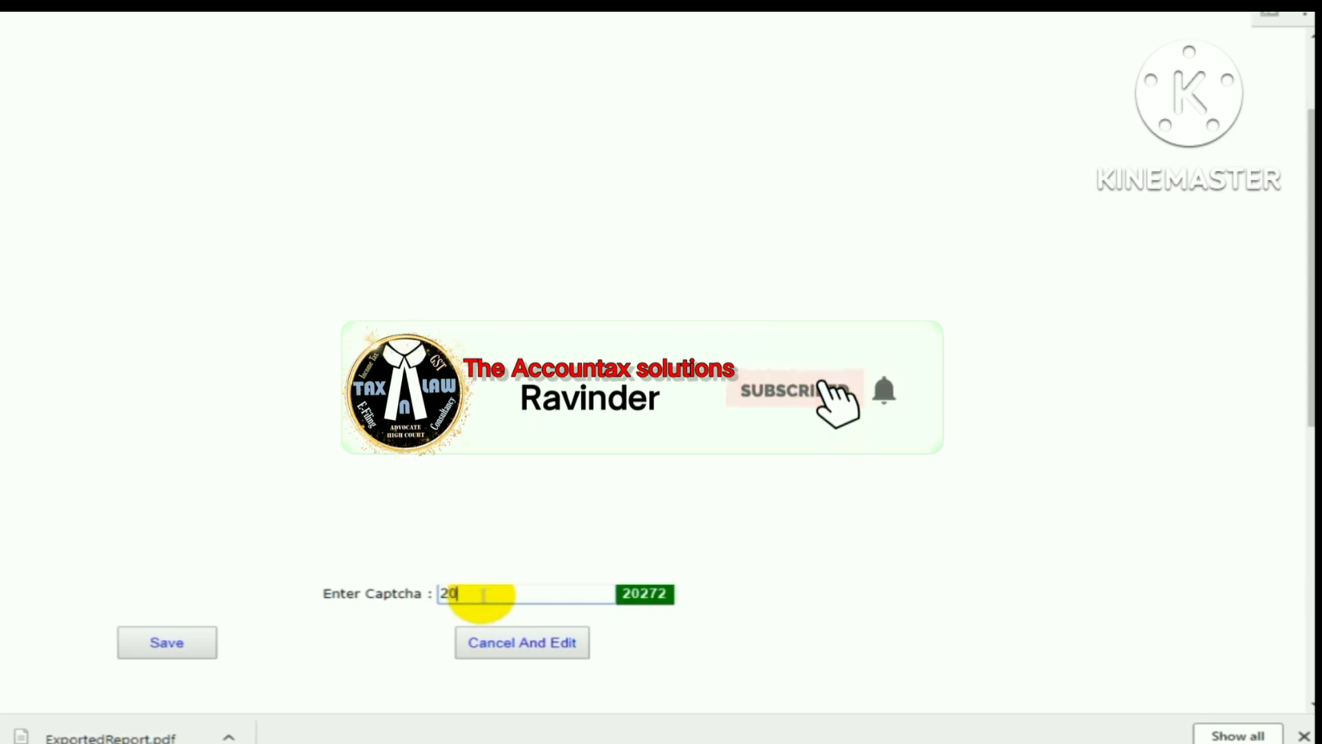
click(180, 645)
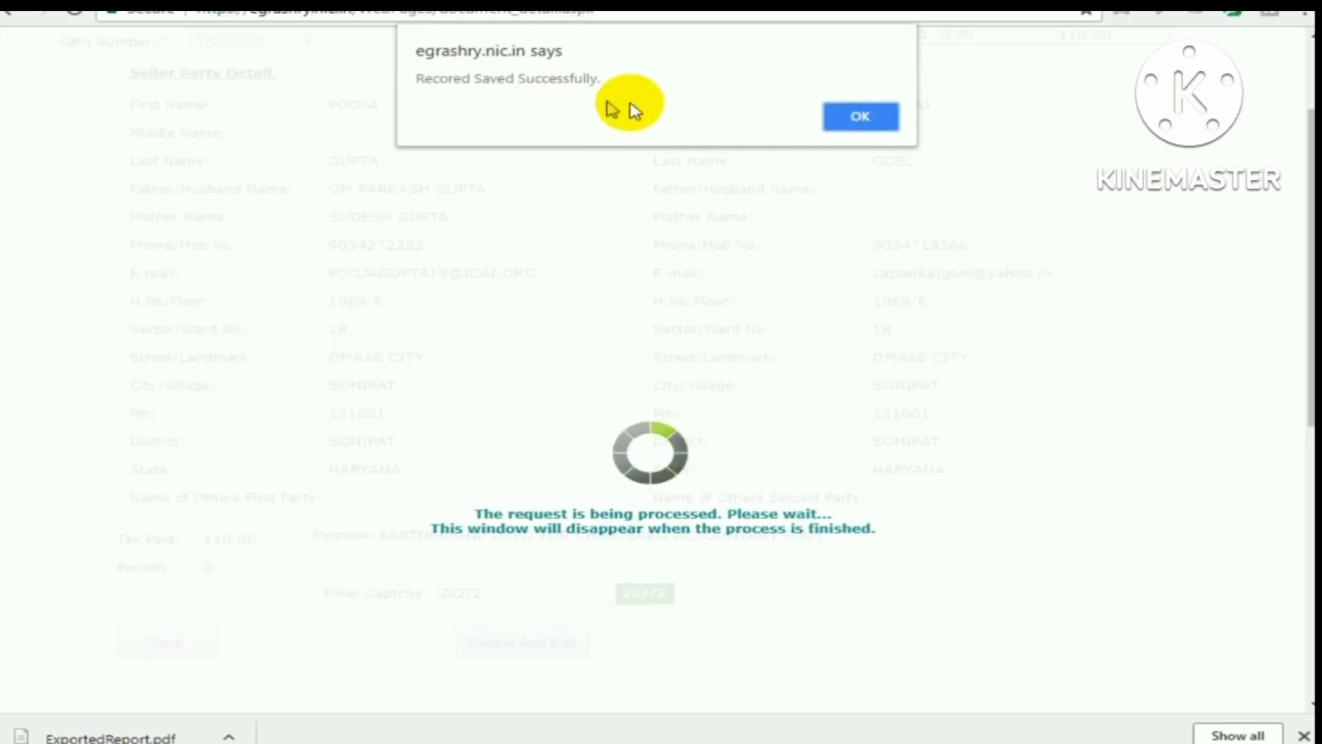
- Acknowledge the saved alert and open the generated ₹110 Partnership deed stamp paper for printing
click(861, 117)
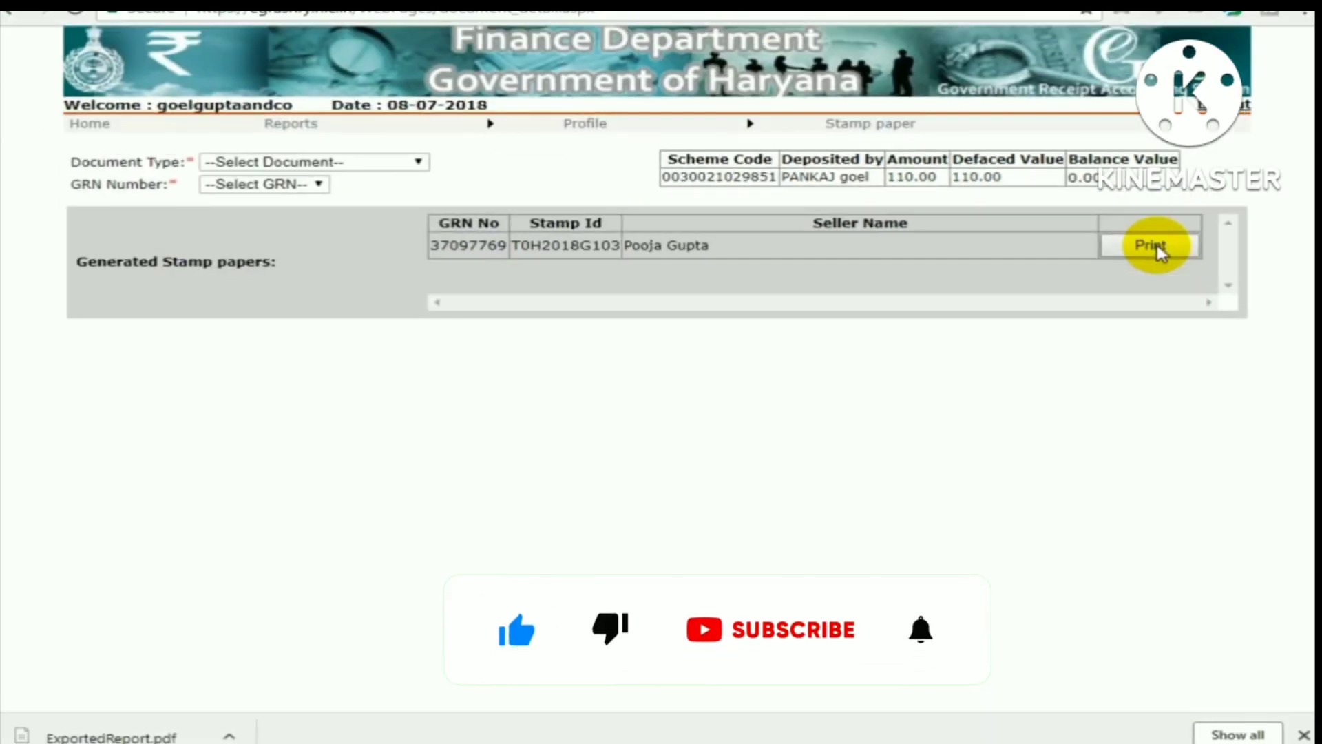
click(1159, 249)
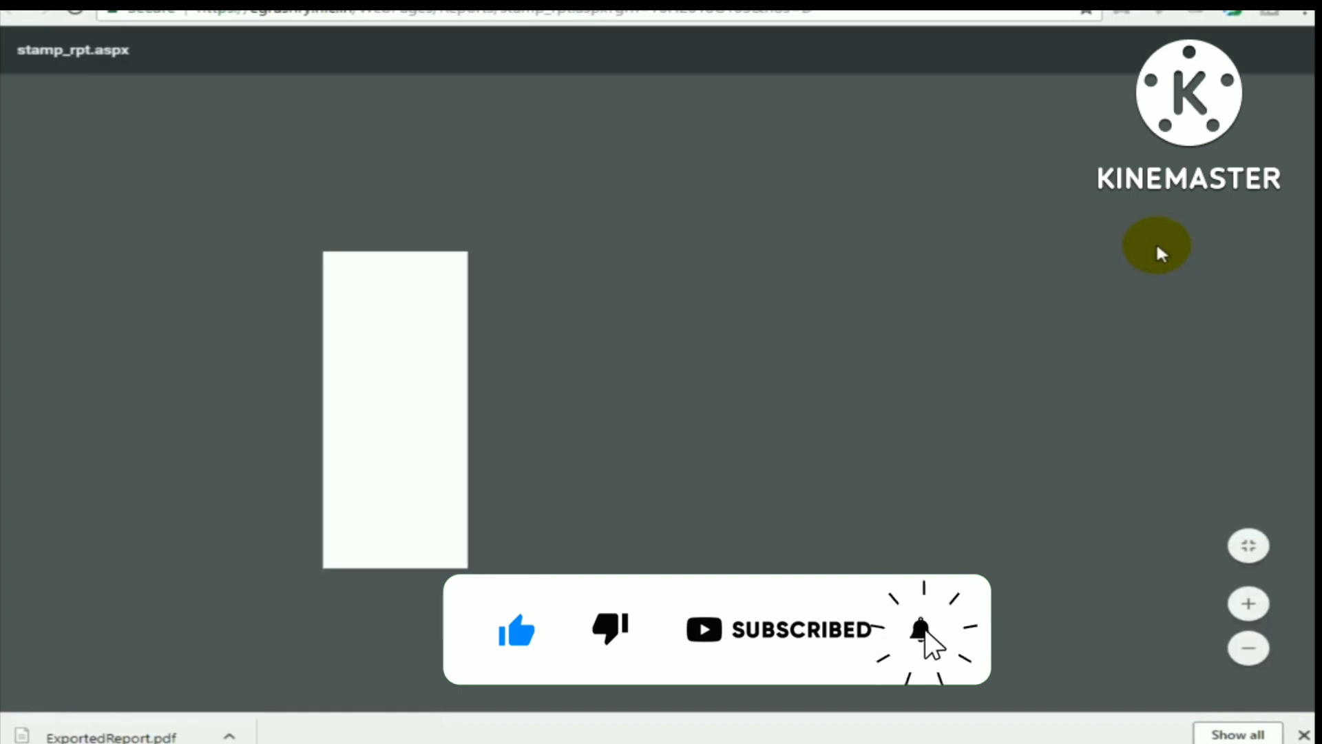